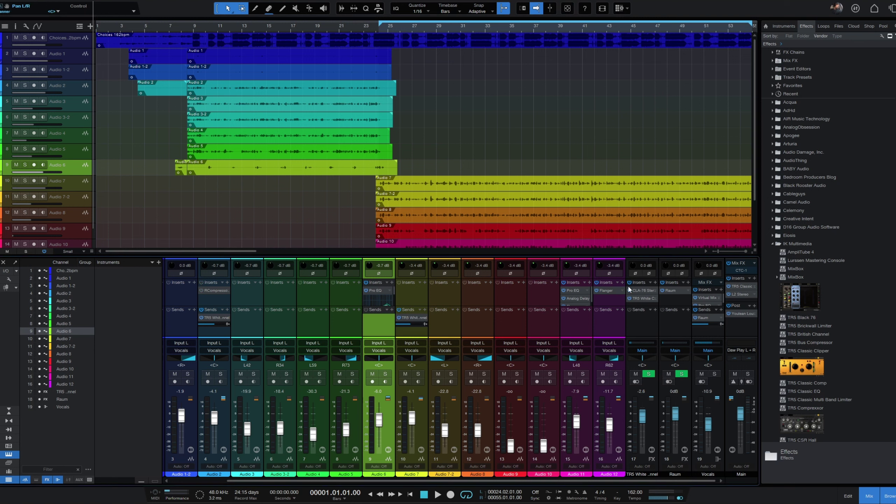
Play the song and widen the pan of Audio 3 to L89 and Audio 3-2 to R88.
key(space)
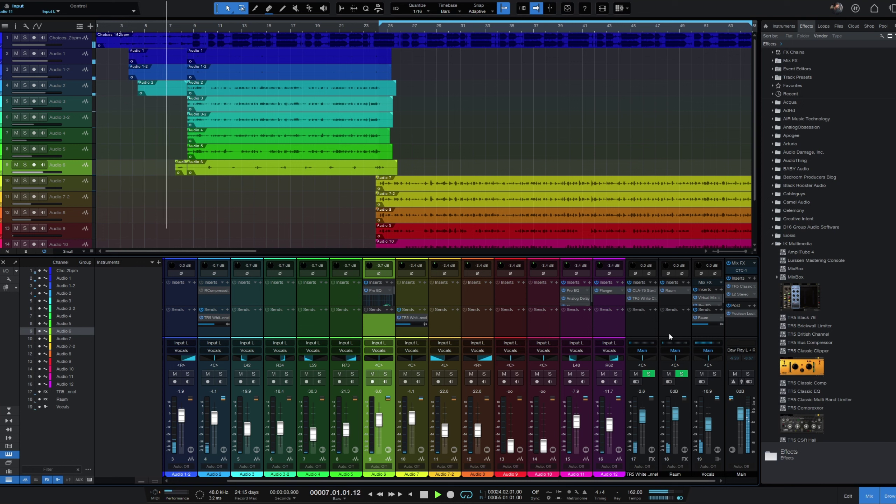
drag(756, 249, 753, 291)
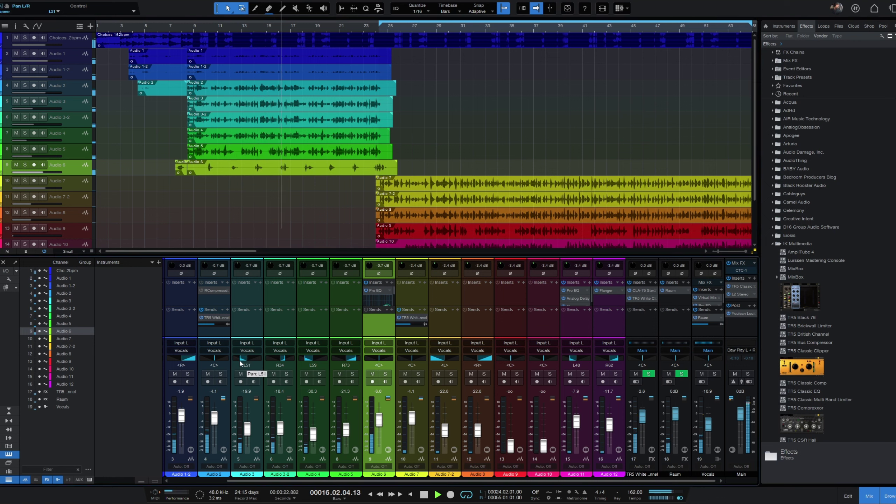
drag(239, 361, 292, 363)
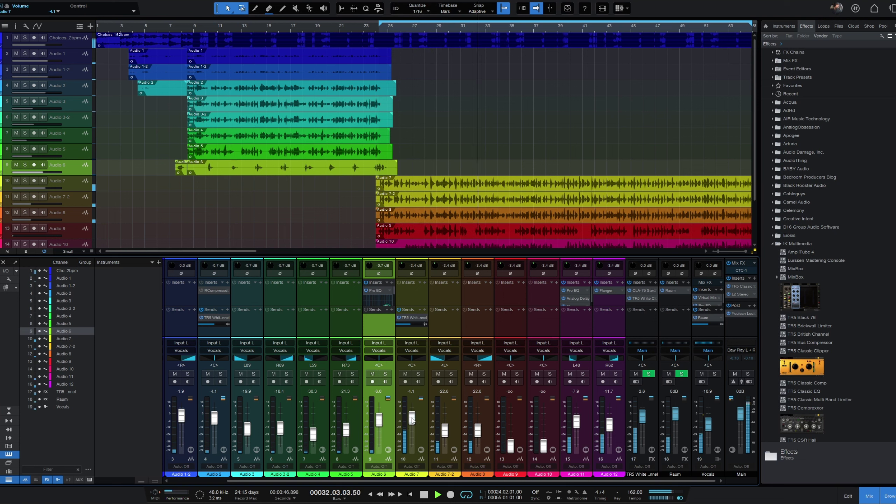
key(space)
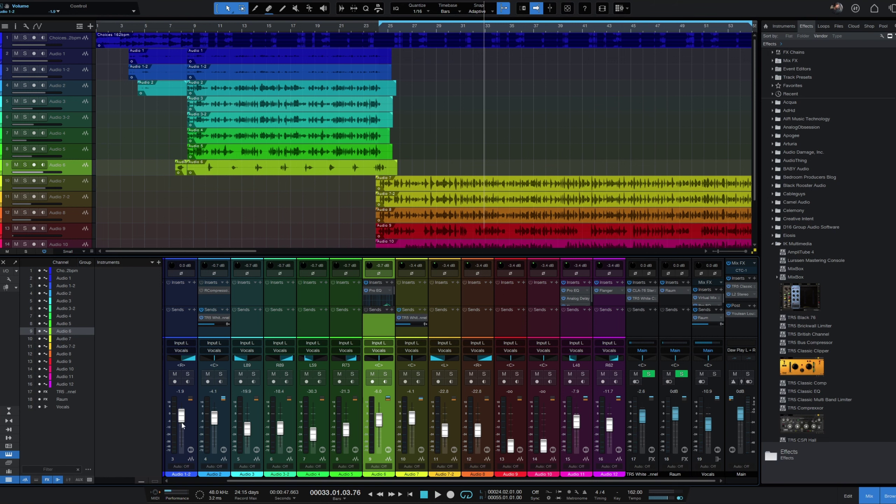
Bypass the inserts and sends on all vocal, effect and Vocals bus channels, and play the song from the start.
scroll(211, 484, left, 2)
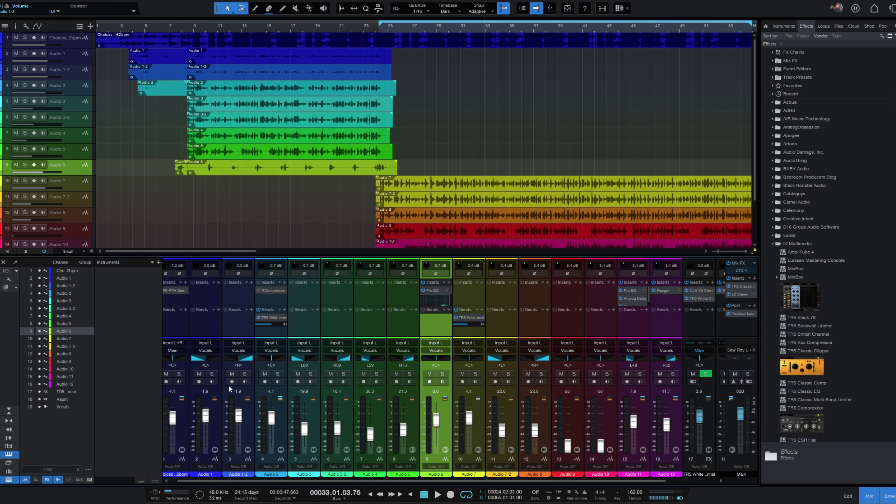
click(215, 418)
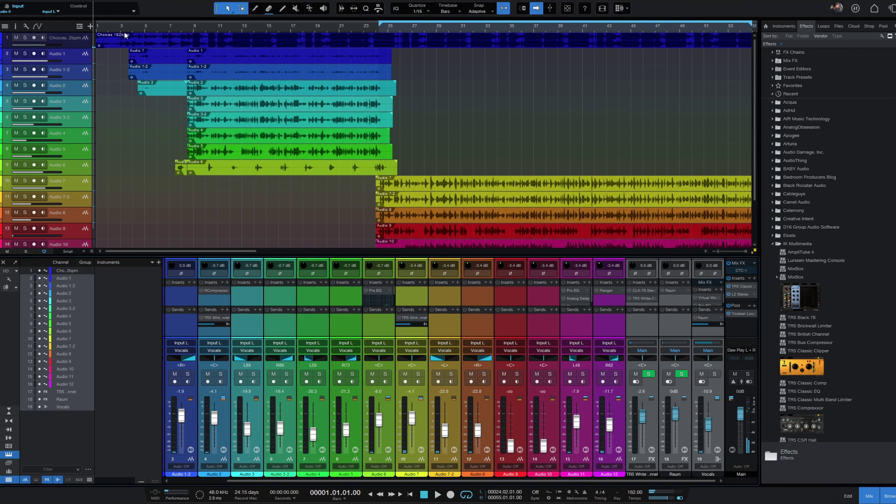
key(space)
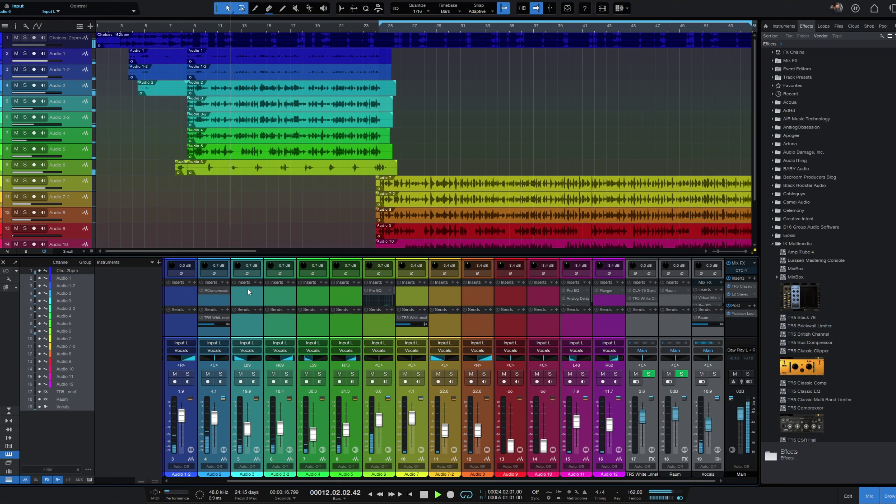
key(space)
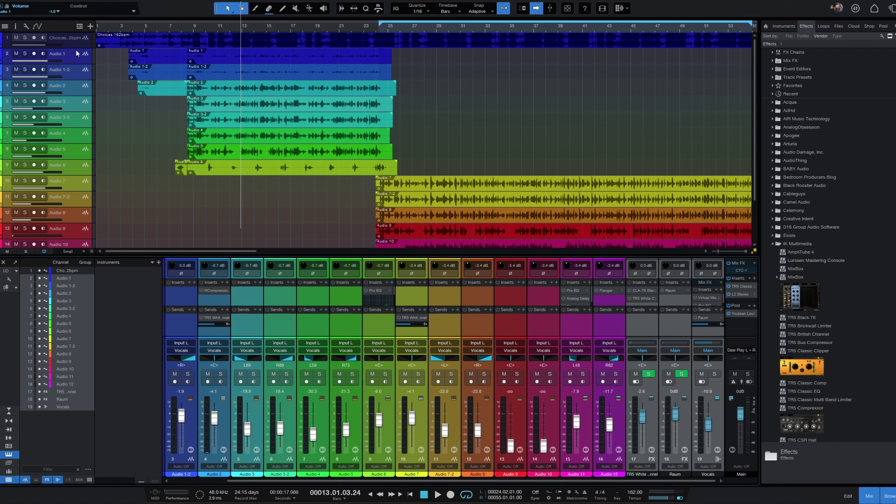
Mute the Choices 162bpm track and play the unprocessed vocals on their own from bar 24.
click(52, 41)
click(15, 37)
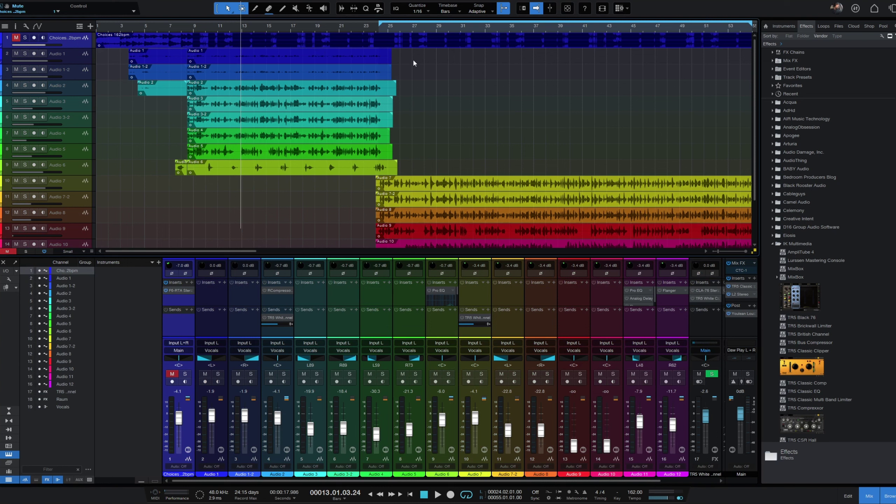
click(378, 31)
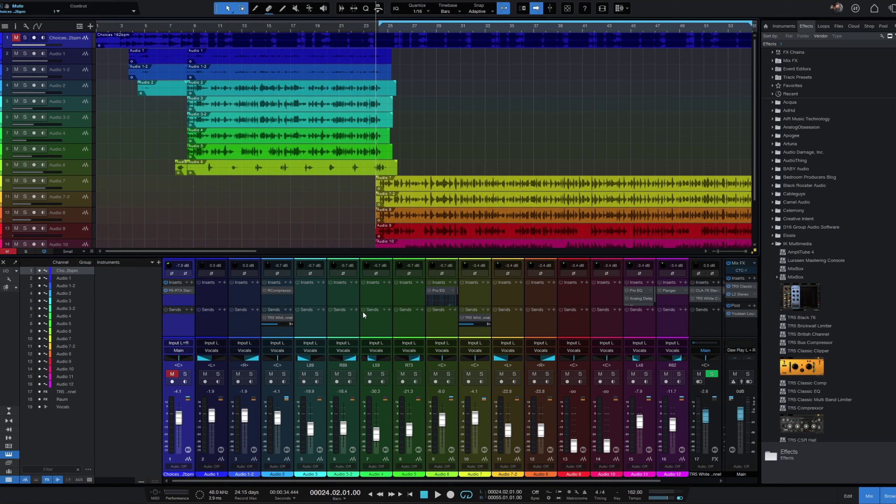
key(space)
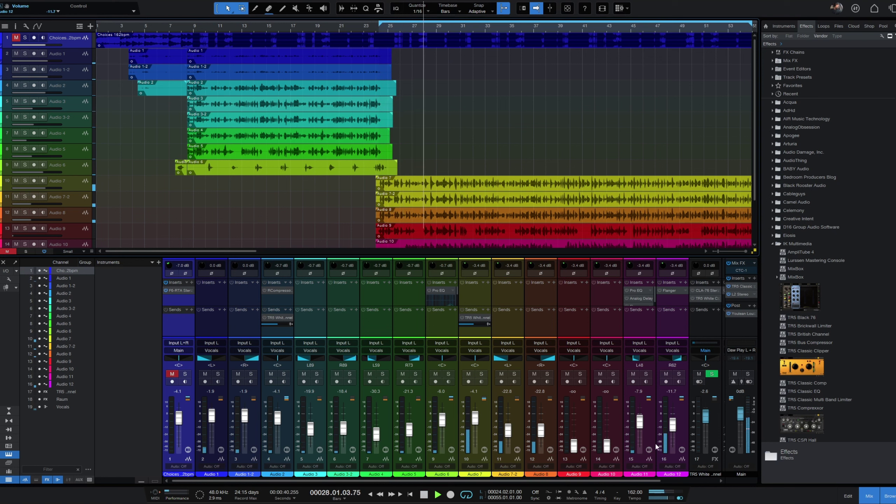
key(space)
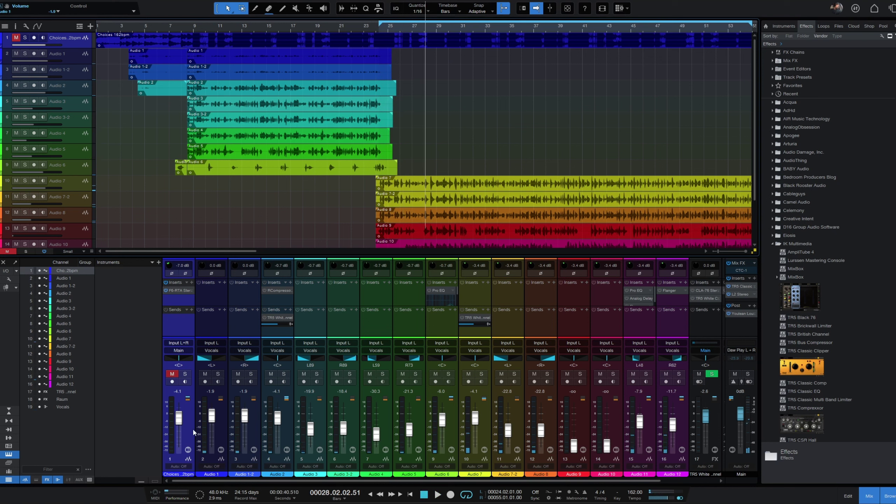
Reactivate the inserts and sends on the channels from Audio 2 through Vocals and play the processed vocals.
scroll(720, 431, right, 2)
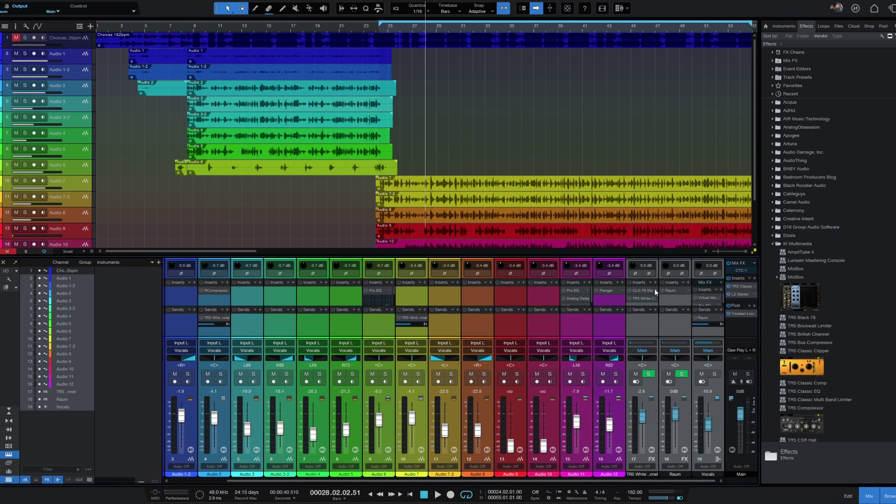
key(space)
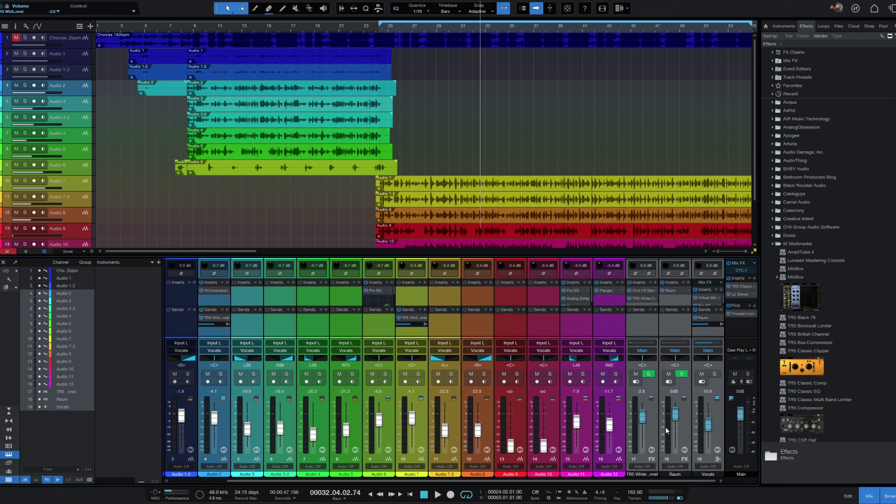
Remove the RCompressor insert from the Audio 2 channel.
click(216, 335)
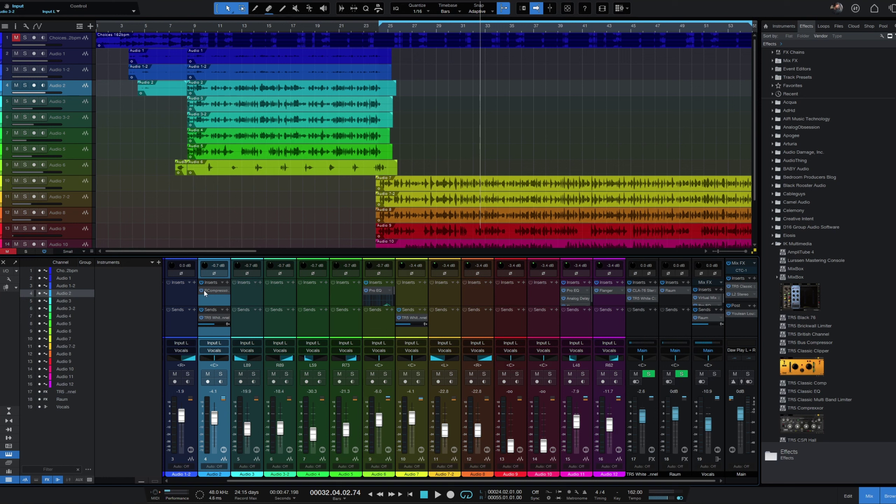
click(227, 291)
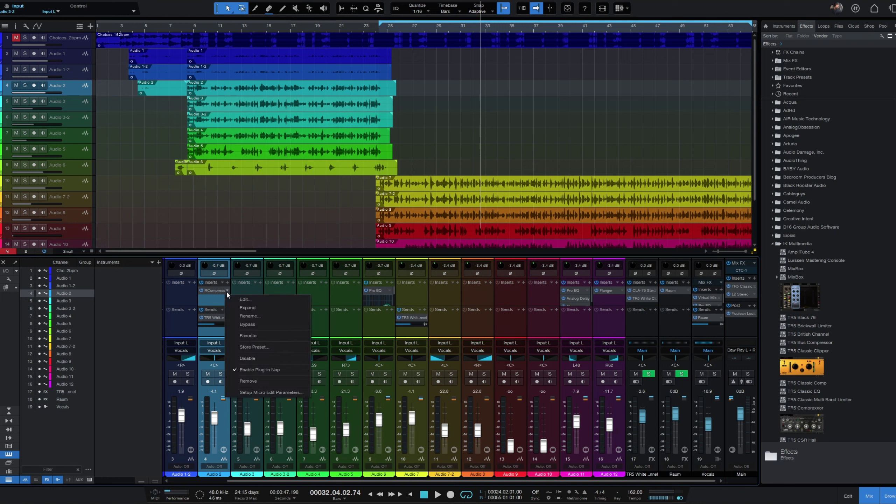
click(251, 382)
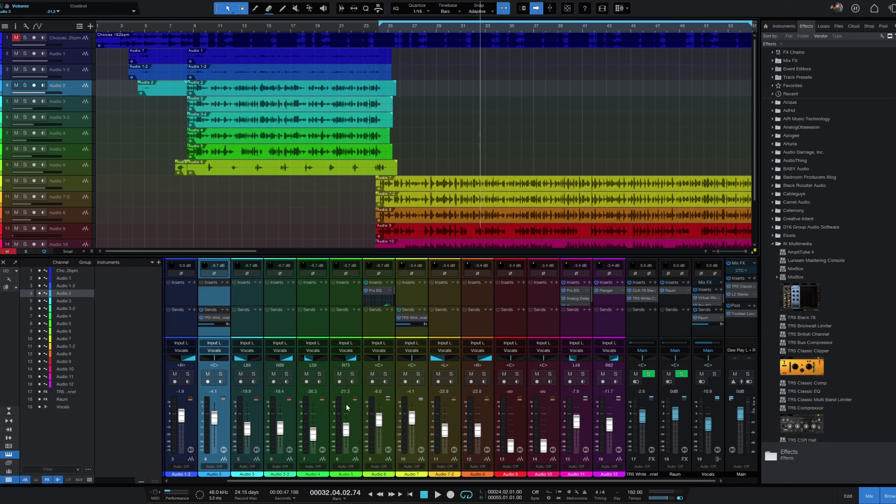
Select the Choices 162bpm channel in the mixer and unmute it.
drag(265, 480, 180, 477)
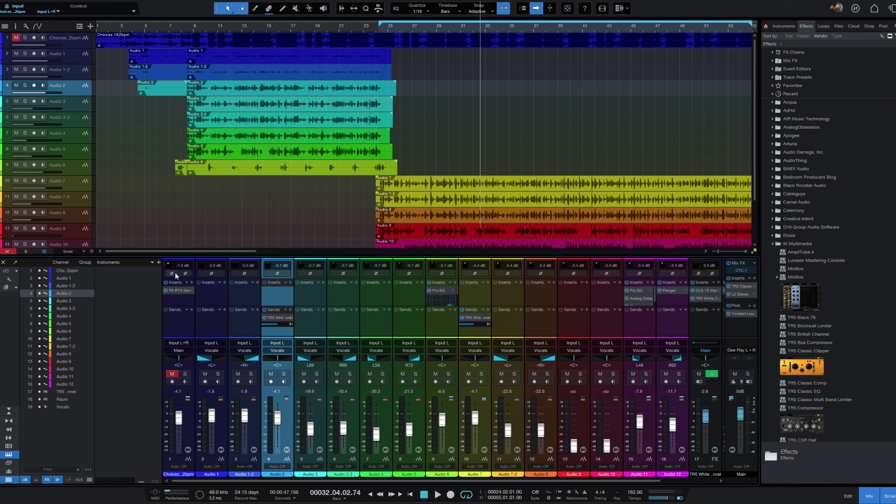
click(176, 313)
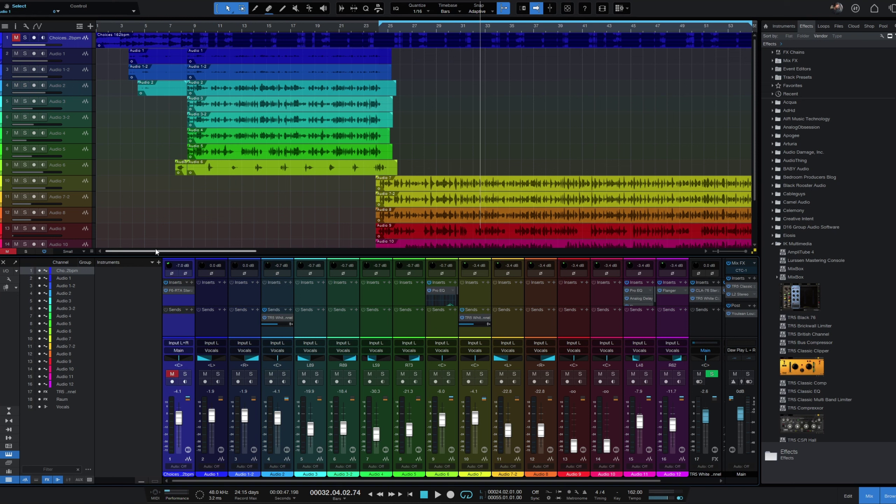
click(173, 373)
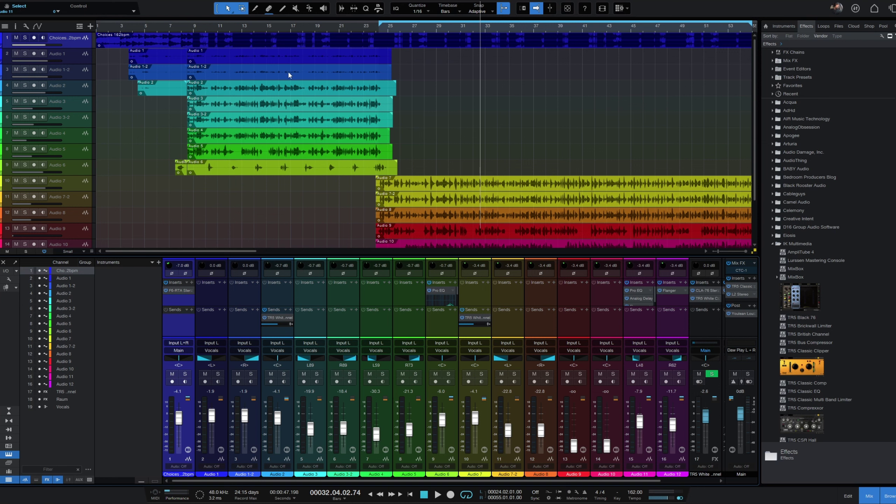
Select the channels Audio 1 through Audio 12 and examine the options for adding a bus for them.
scroll(300, 95, down, 3)
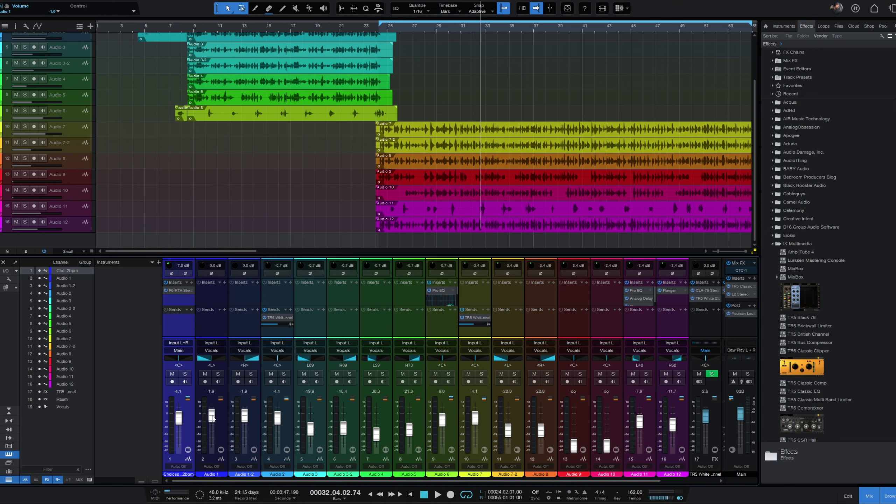
click(220, 419)
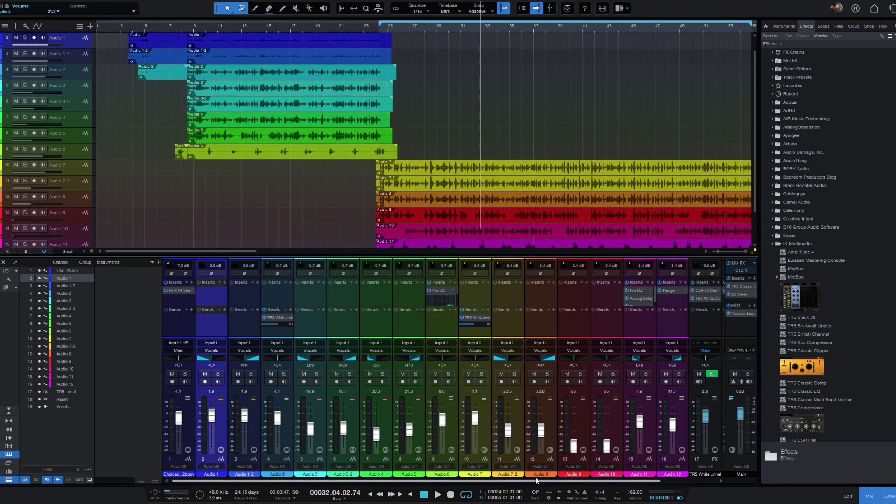
shift+click(685, 418)
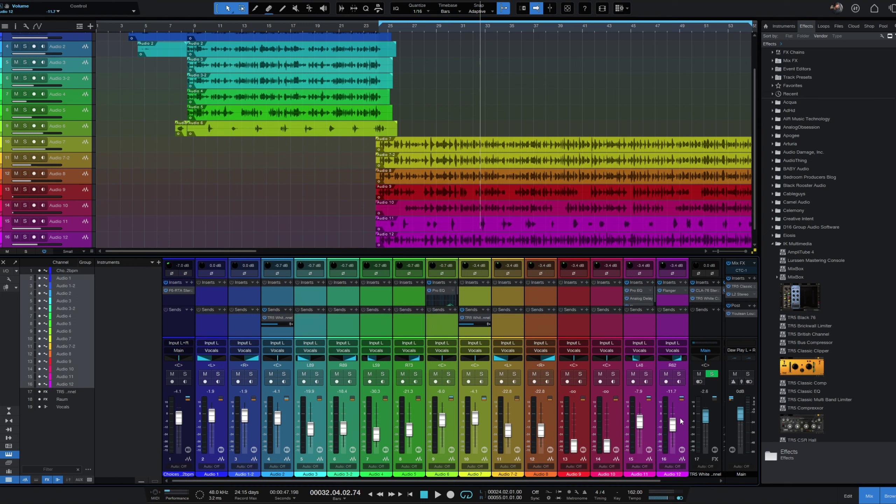
right_click(679, 416)
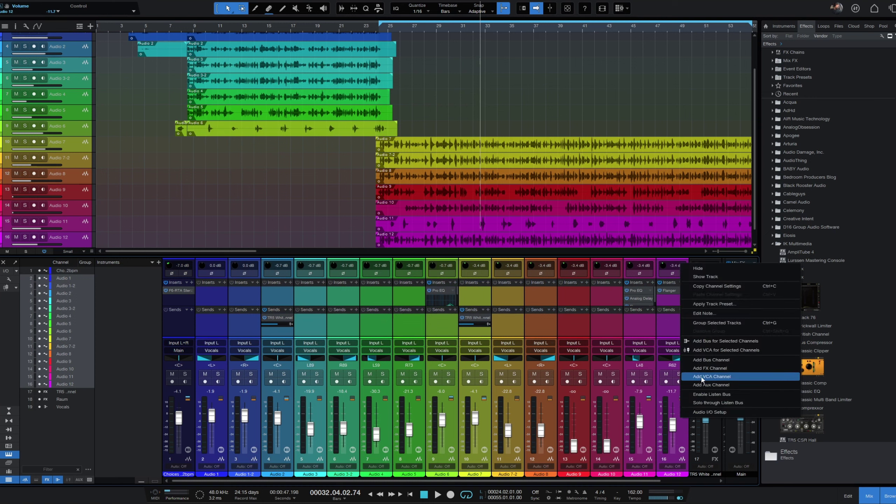
click(669, 480)
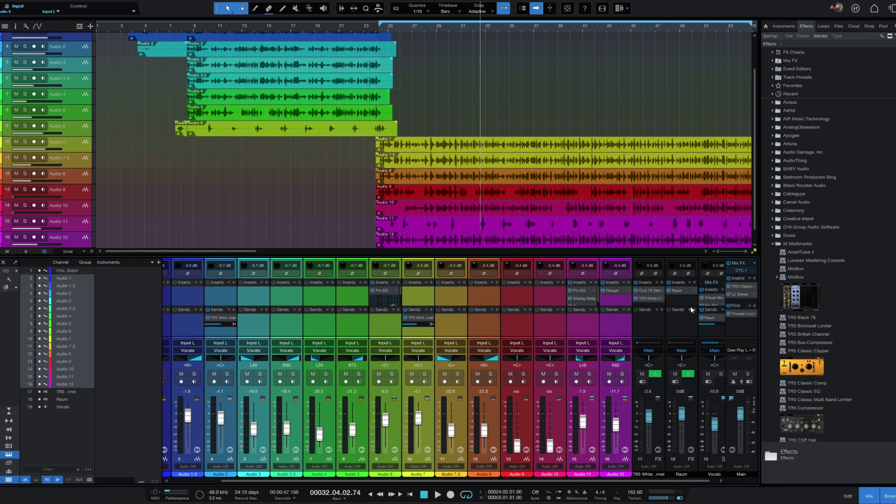
Open the Virtual Mix Rack on the Vocals bus, place the playhead at bar 24, and bypass the New York, FG-A and Custom Opto modules.
click(713, 298)
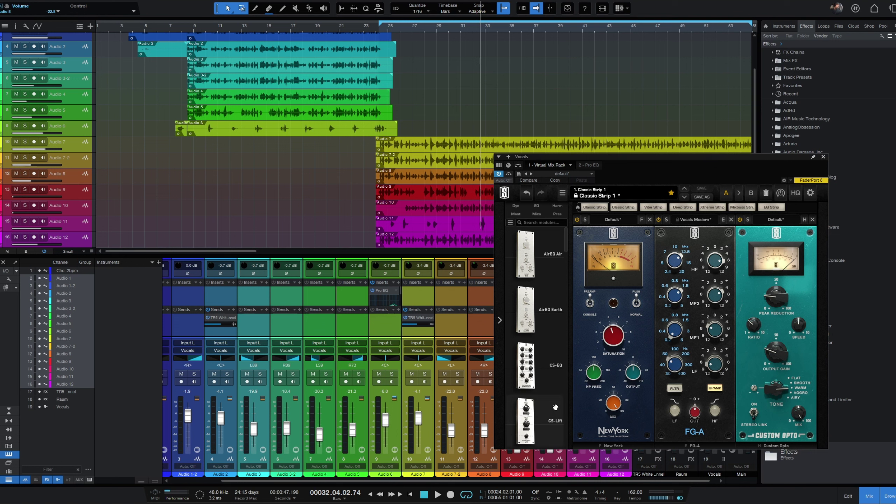
mouse_move(536, 423)
mouse_move(778, 350)
click(377, 31)
scroll(380, 152, up, 3)
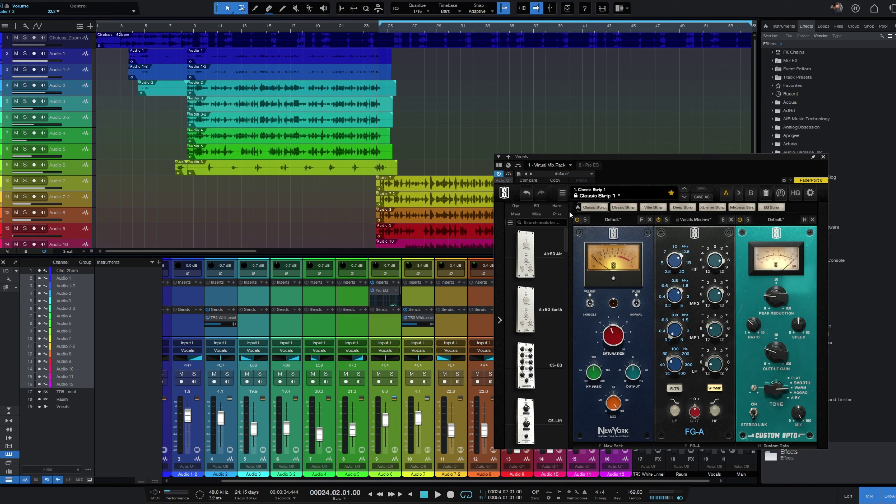
click(577, 219)
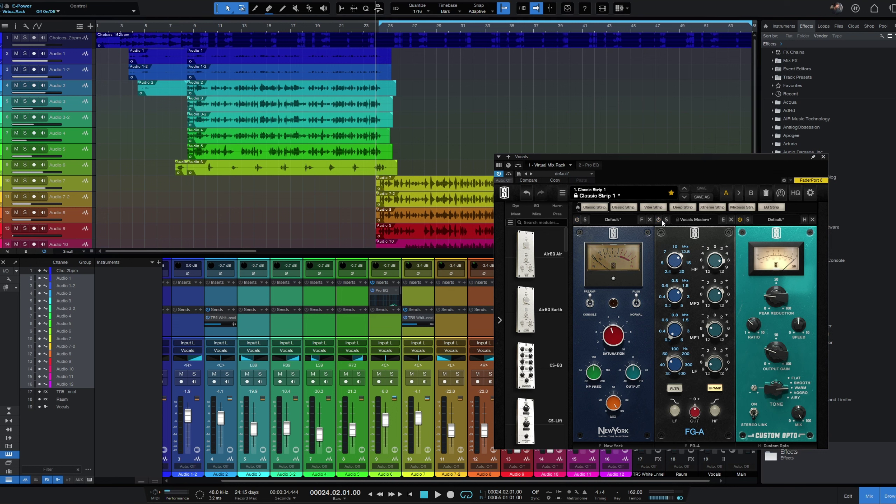
click(740, 219)
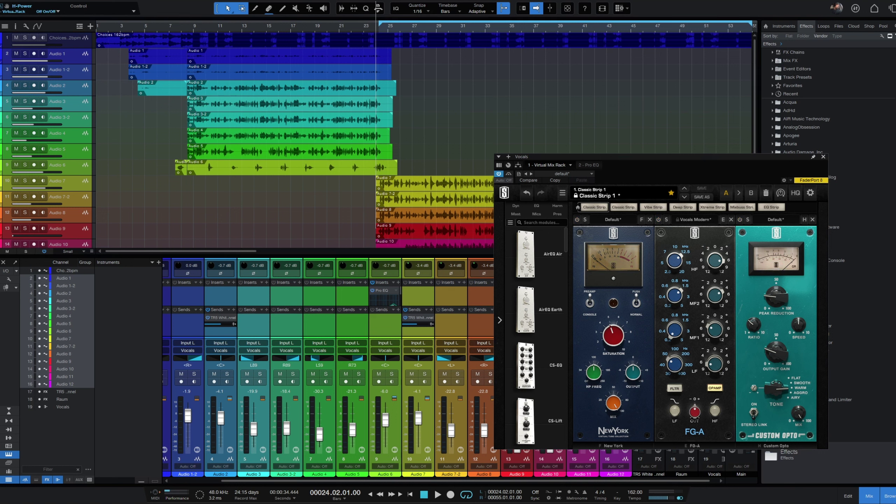
Solo the Audio 7 track, move the Virtual Mix Rack window clear of the browser, and start playback from bar 24.
click(24, 180)
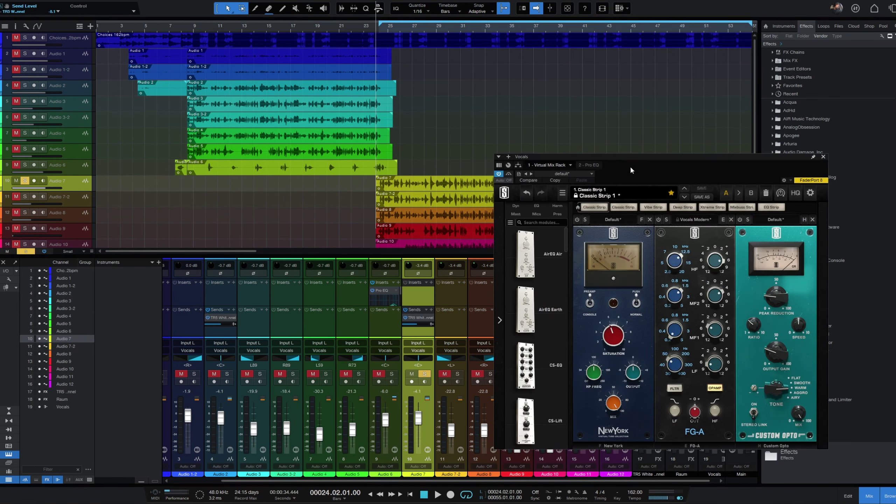
drag(629, 157, 548, 132)
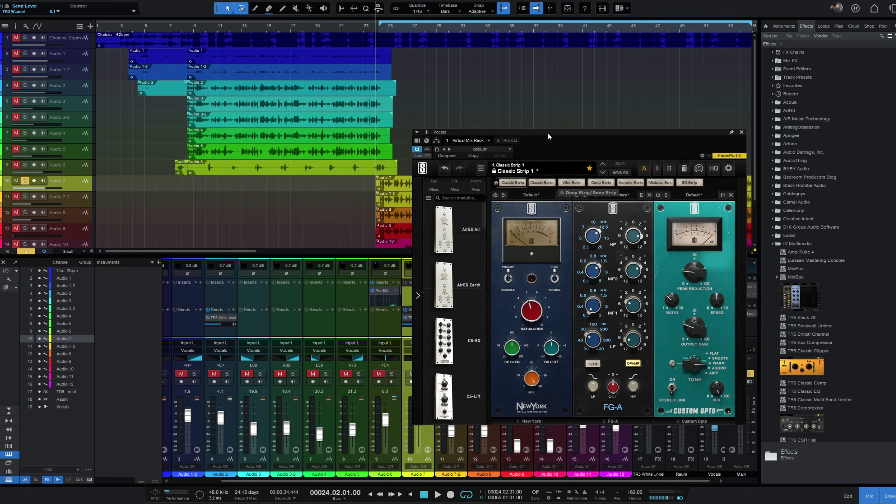
key(space)
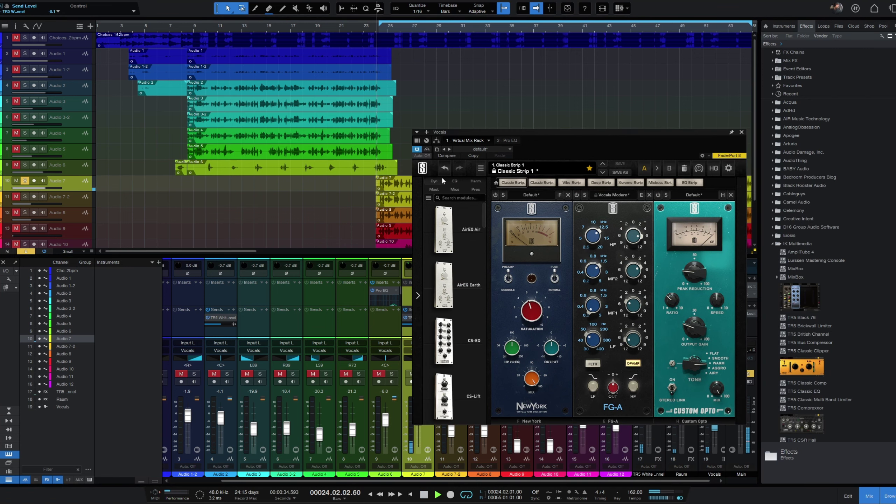
Turn on the New York saturation module, audition it on Audio 7, and return playback to bar 24.
click(495, 196)
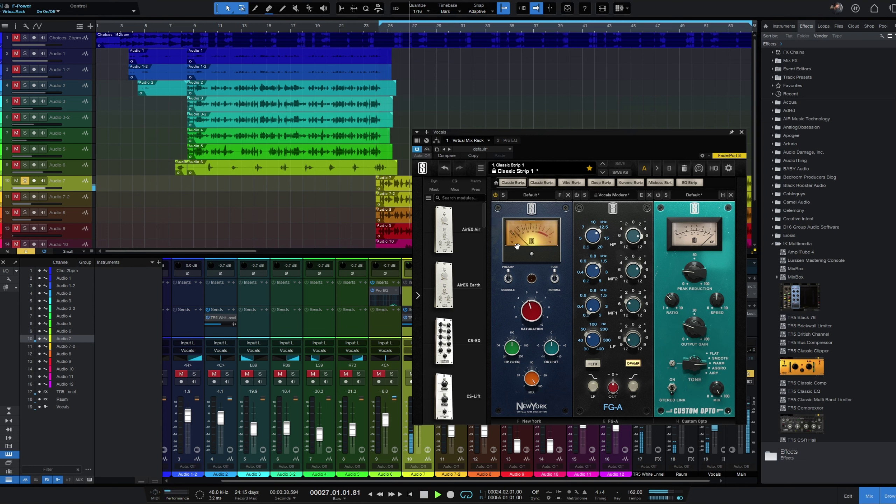
mouse_move(533, 319)
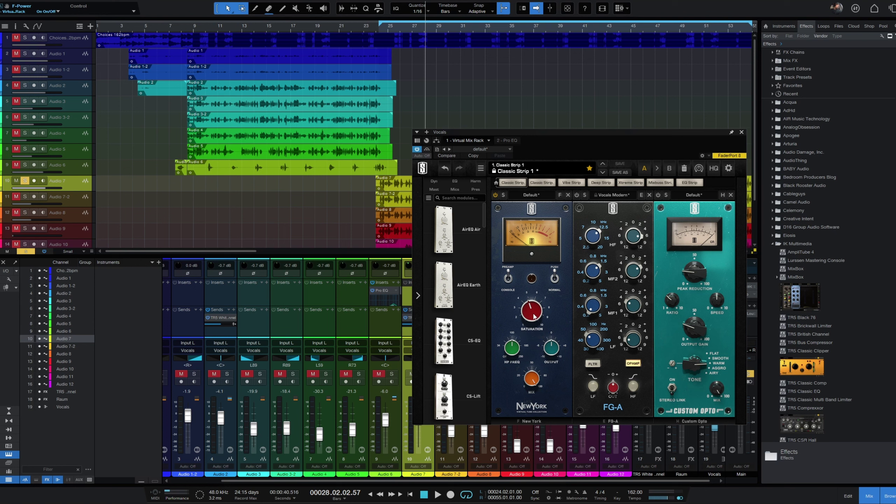
key(space)
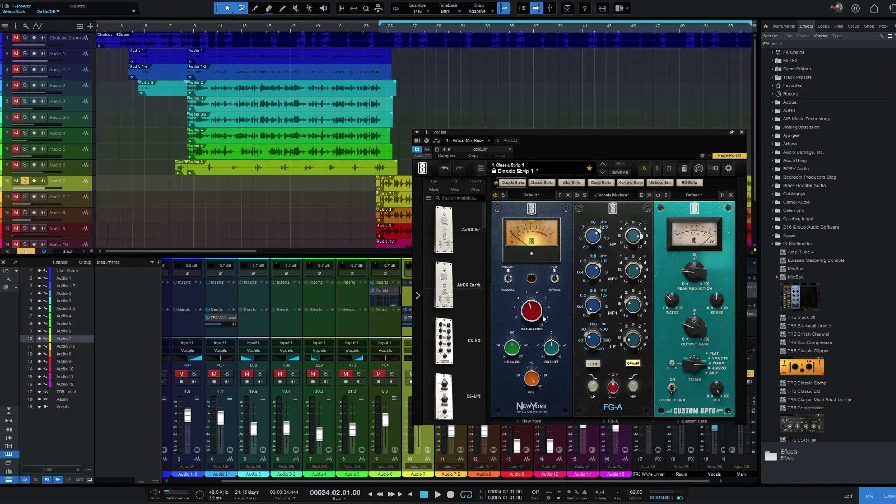
Play Audio 7 while raising the New York module's saturation to 10.0, and bring it back to 5.00.
key(space)
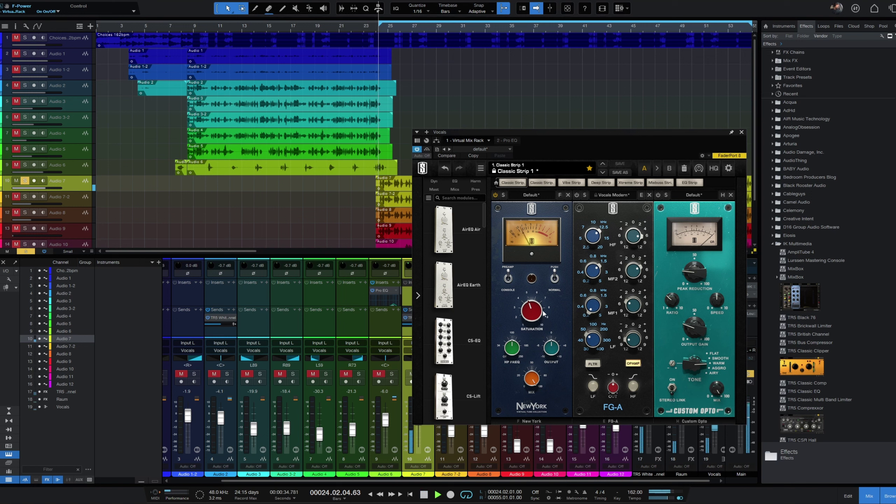
drag(534, 316, 515, 180)
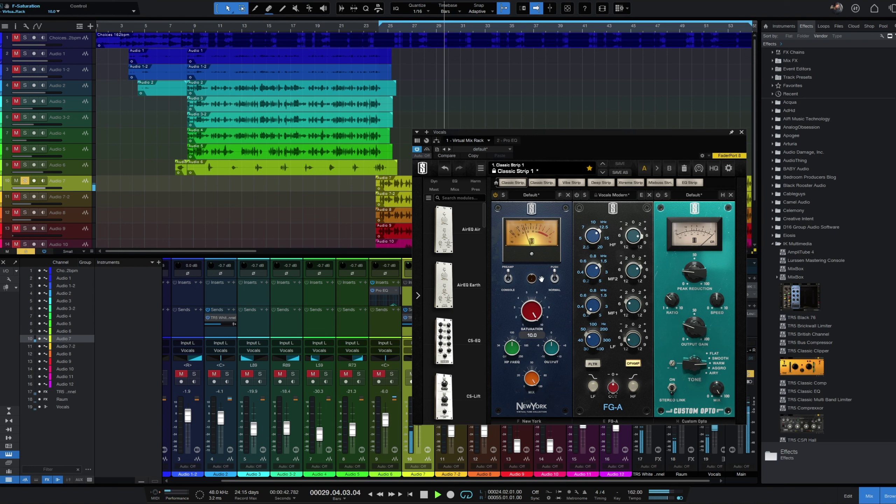
drag(537, 322, 535, 390)
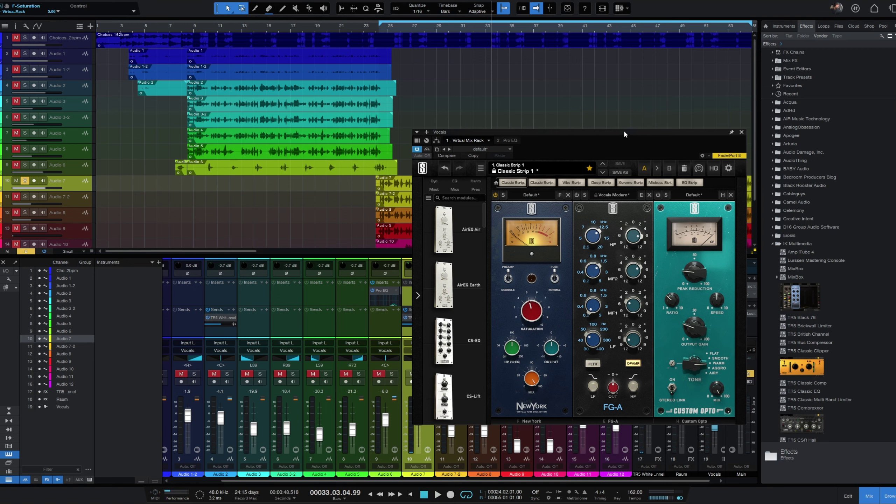
Move the Virtual Mix Rack window clear of the Audio 7 channel and raise that channel's input gain to about +5.2 dB.
drag(624, 134, 590, 128)
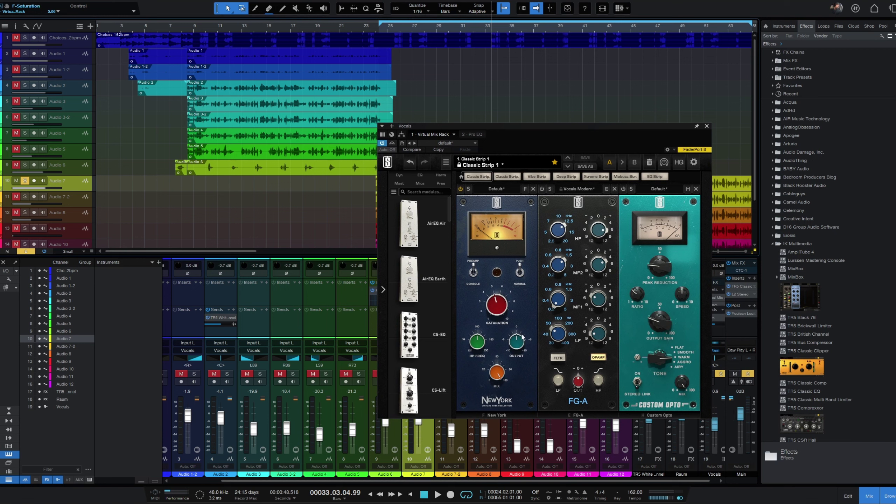
mouse_move(497, 315)
drag(533, 124, 729, 103)
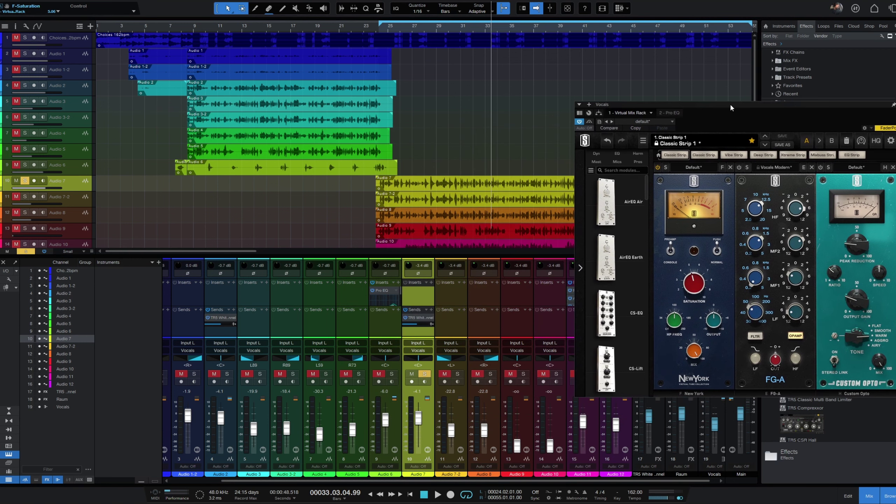
drag(408, 265, 411, 251)
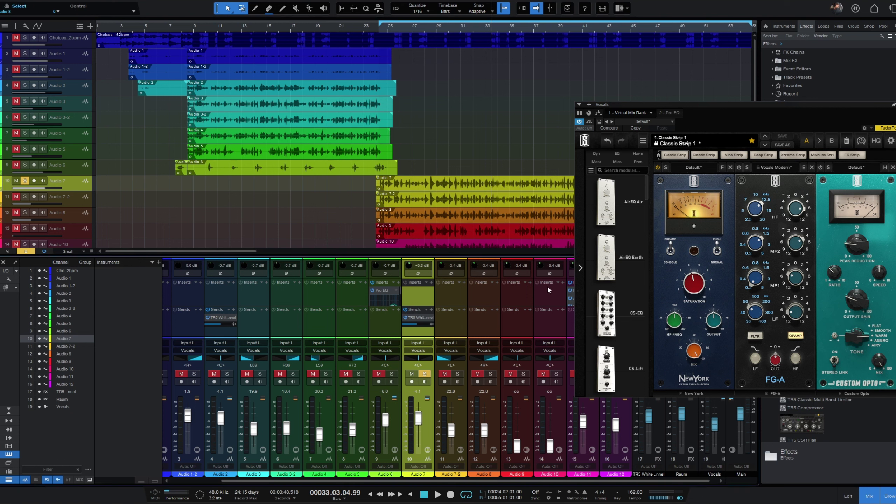
Play Audio 7 from bar 24 while raising the New York saturation to 10.0 and adjusting its high-pass frequency.
click(376, 29)
key(space)
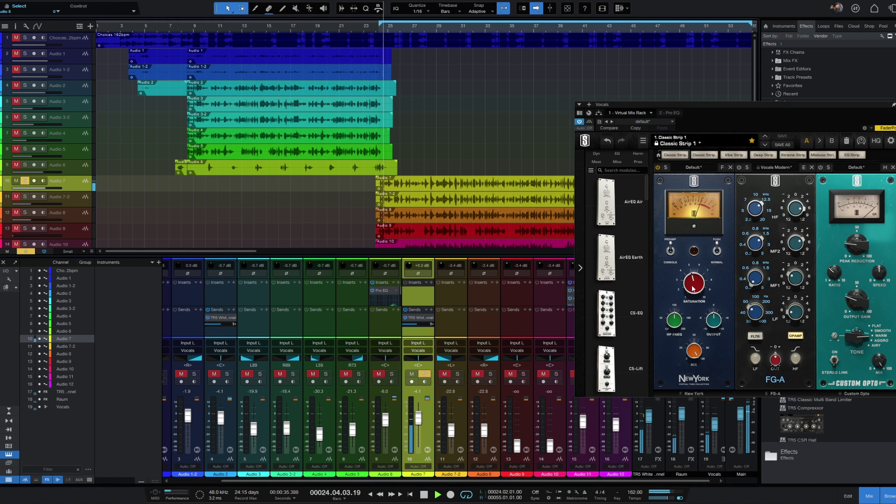
drag(691, 285, 679, 181)
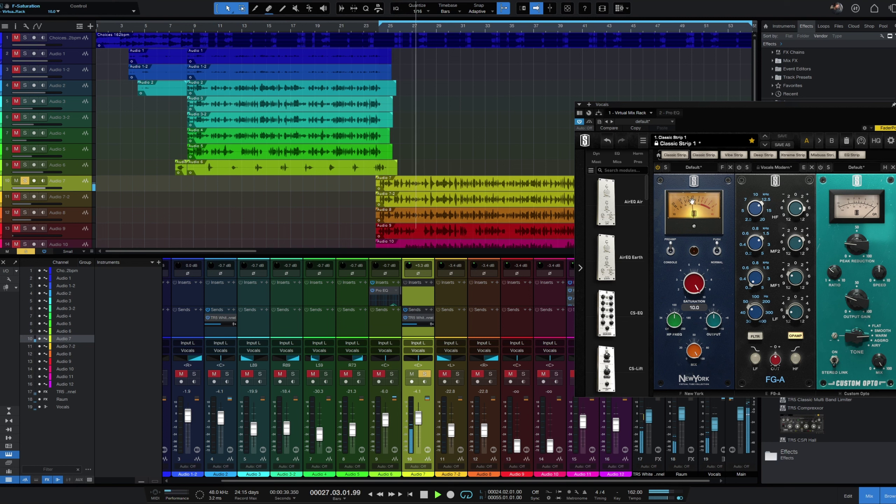
drag(673, 324, 672, 326)
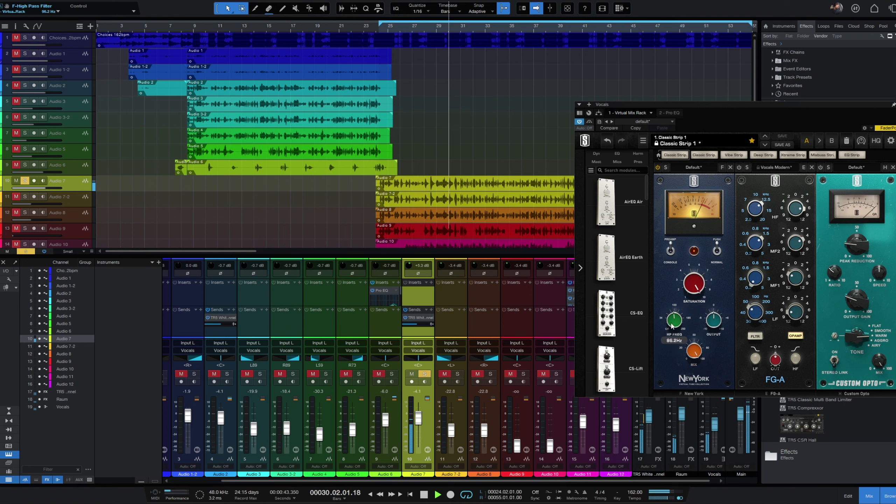
key(space)
Restore the Audio 7 input gain to -3.4 dB and lower the New York saturation to 4.00.
drag(407, 268, 410, 274)
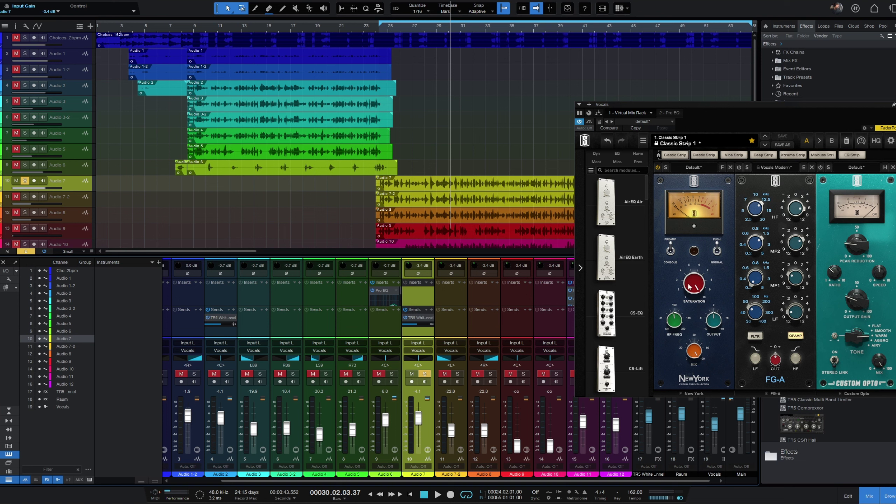
drag(690, 288, 692, 365)
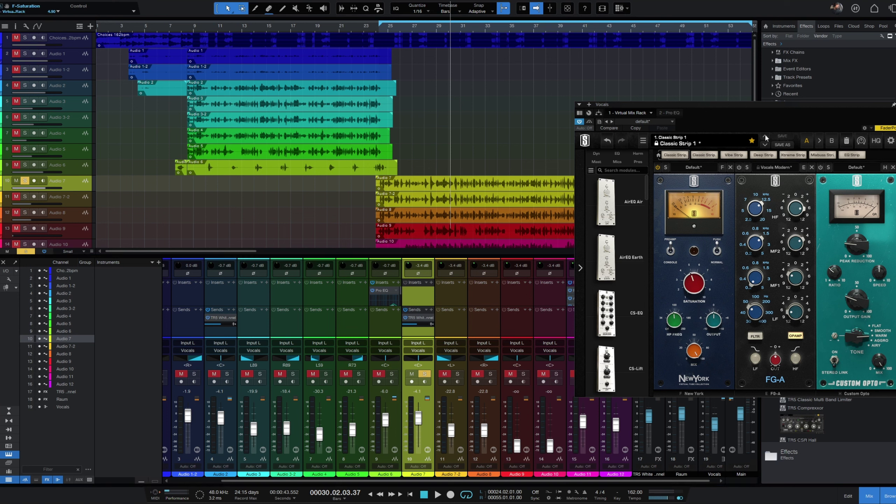
drag(743, 100, 724, 146)
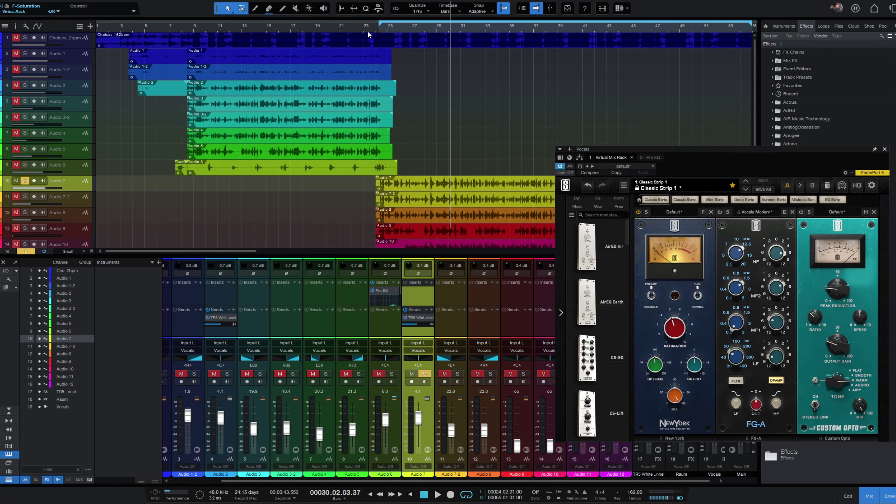
Turn on the FG-A equalizer module, audition it on Audio 7 from bar 24, and return the playhead to just before bar 24.
click(376, 26)
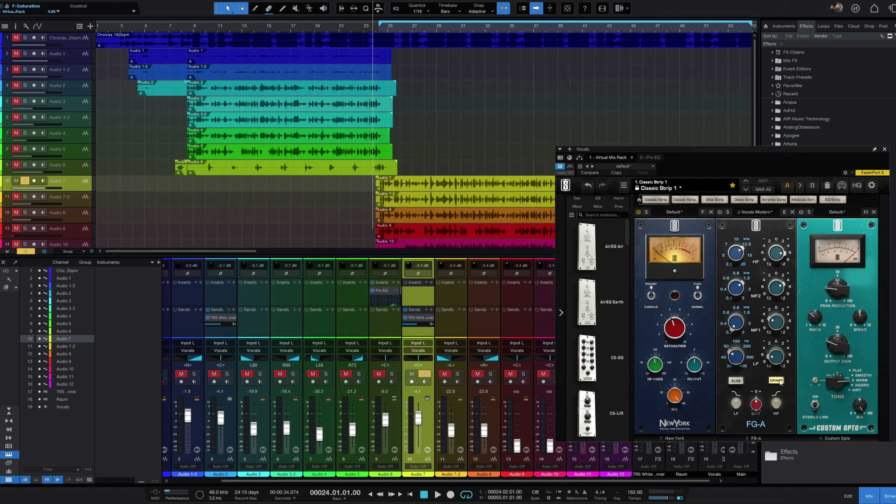
key(space)
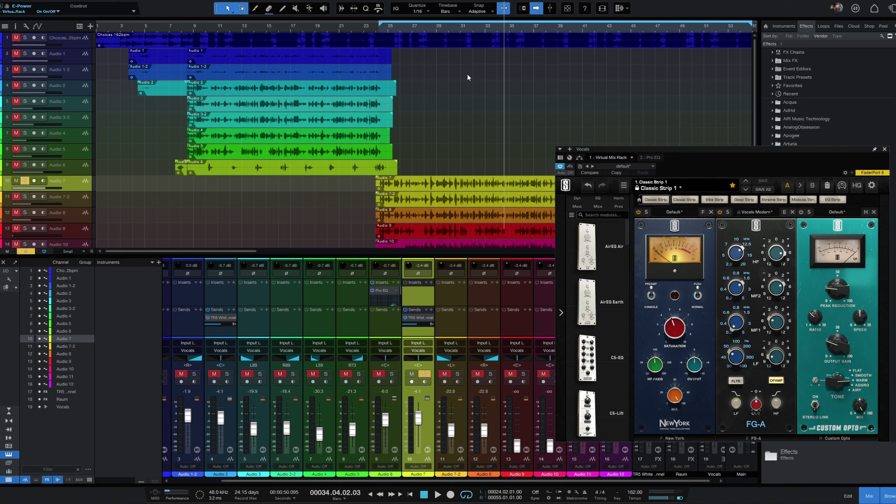
click(371, 28)
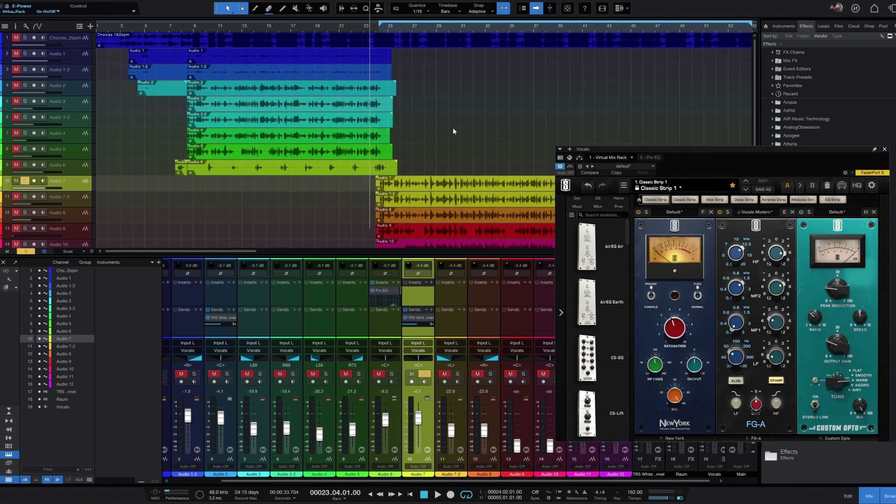
Turn on the Custom Opto compressor during Audio 7 playback, set its peak reduction to 28.4, and return to the playback start.
key(space)
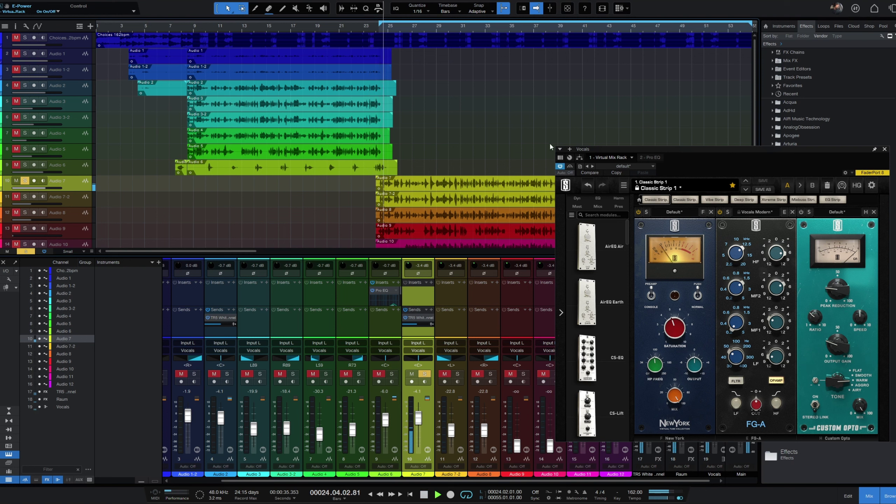
click(803, 212)
drag(839, 292, 839, 285)
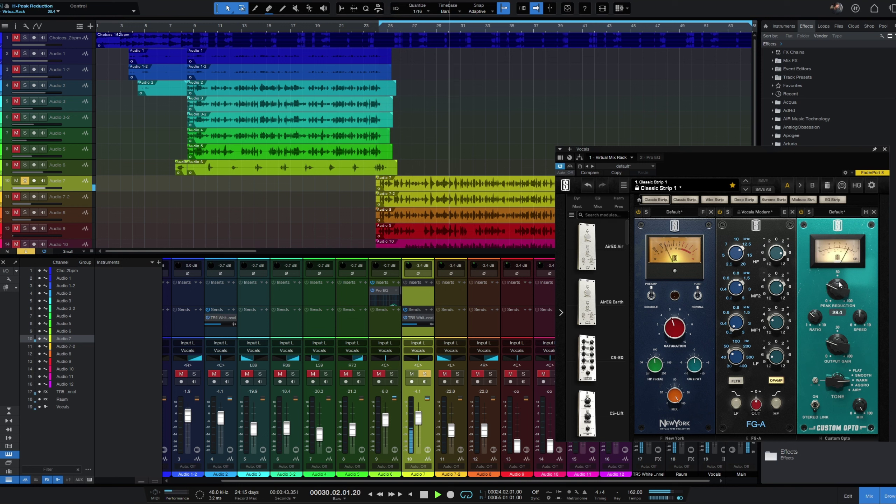
mouse_move(837, 344)
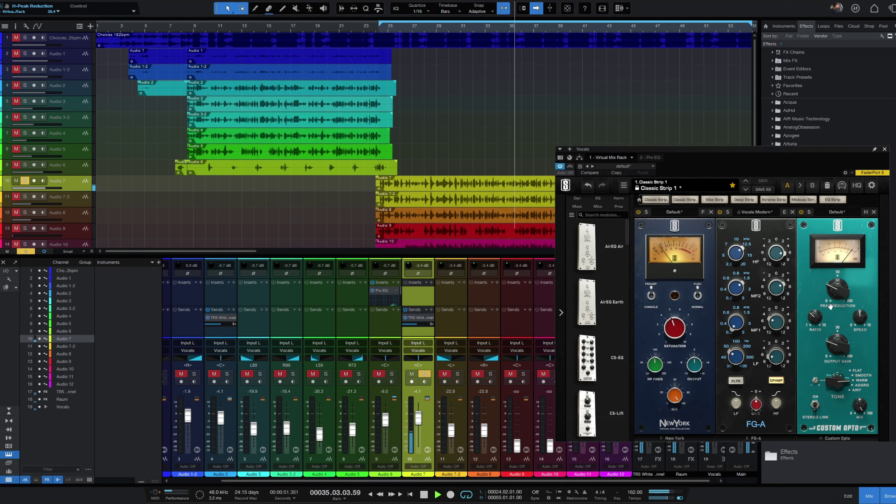
key(space)
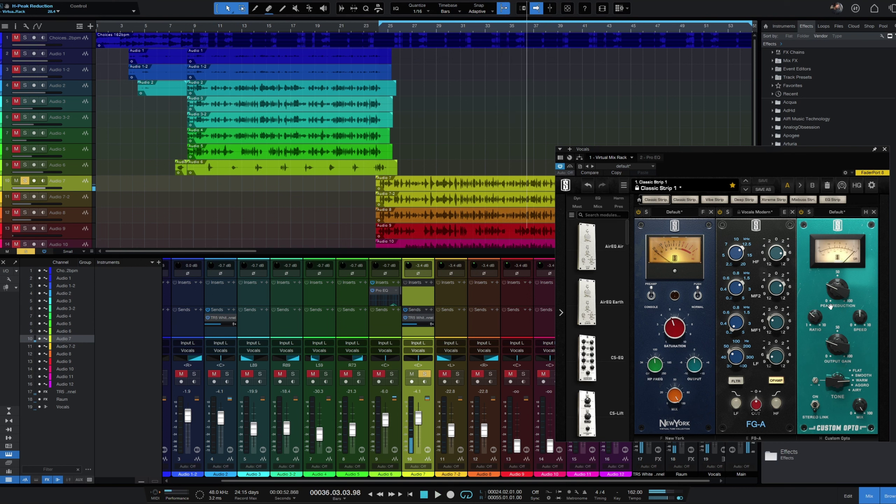
key(KP_0)
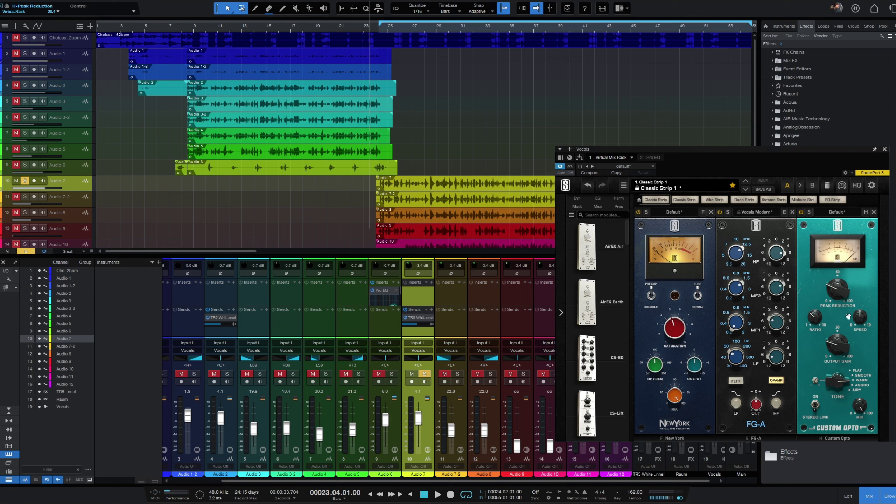
Replace the Virtual Mix Rack view with the Vocals bus Pro EQ, lower its low-cut frequency to 243 Hz, and close it.
click(885, 149)
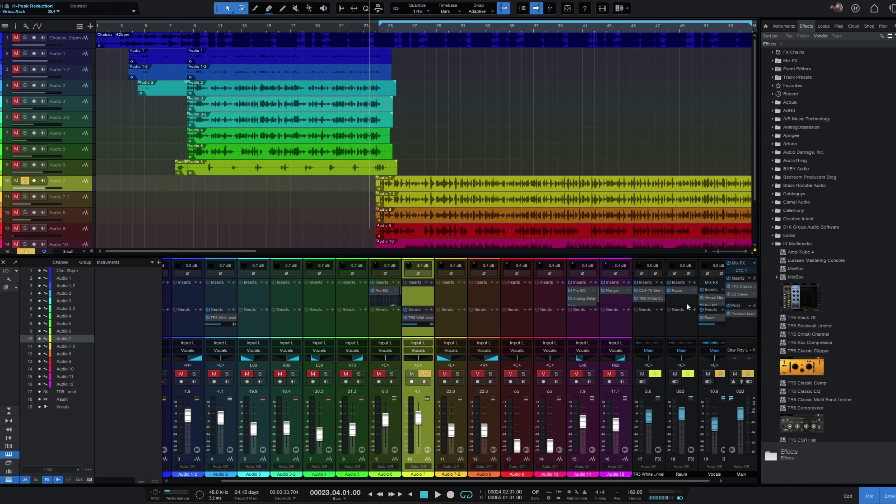
click(709, 304)
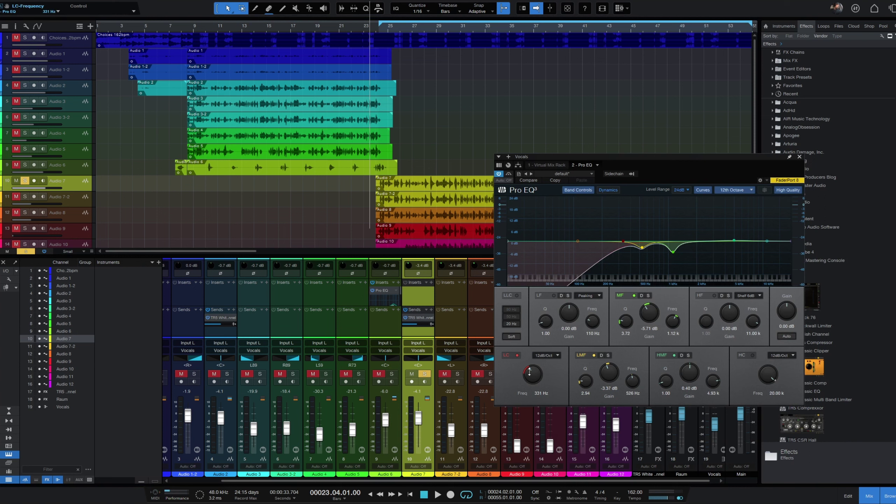
drag(529, 371, 529, 389)
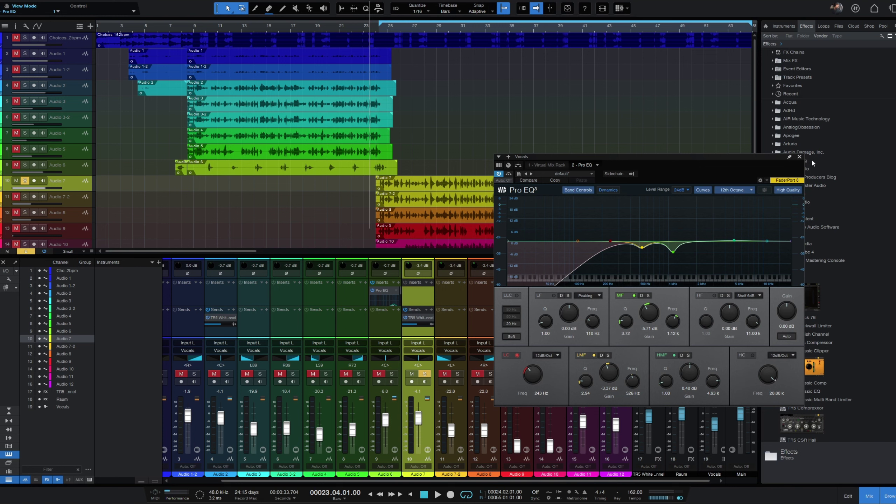
click(799, 156)
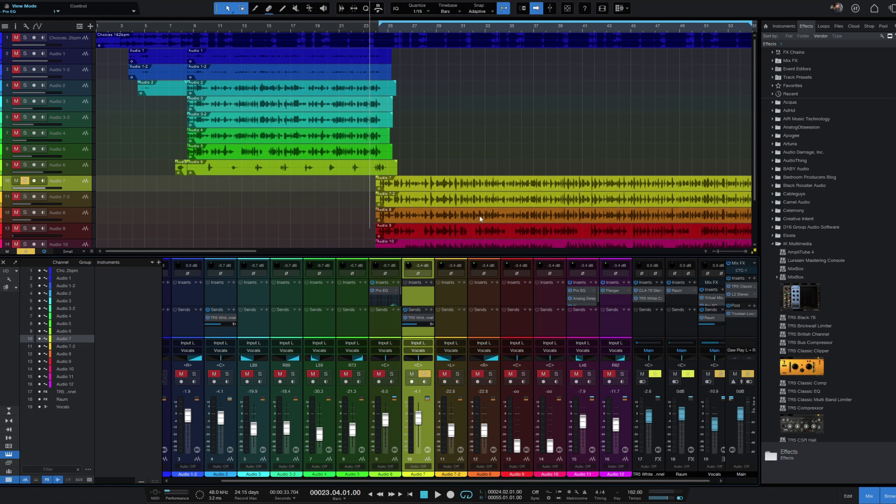
Start playback and clear the Audio 7 solo to audition the processed vocals in the full mix.
key(space)
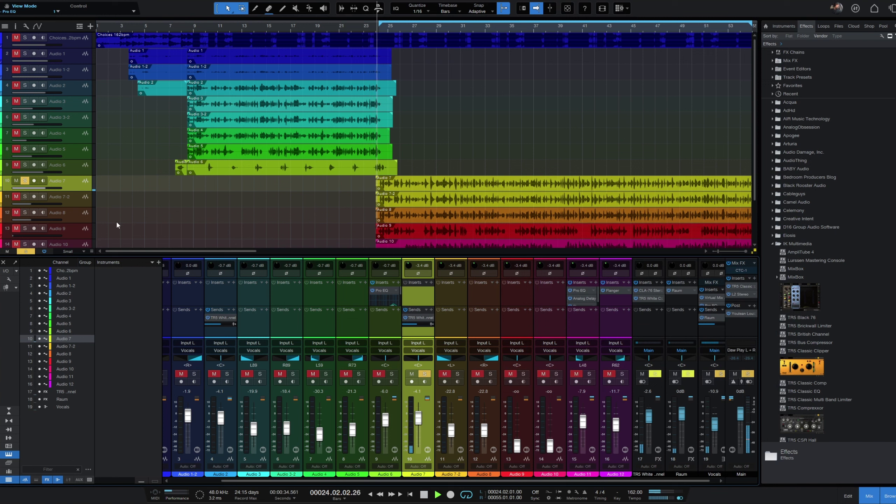
click(25, 251)
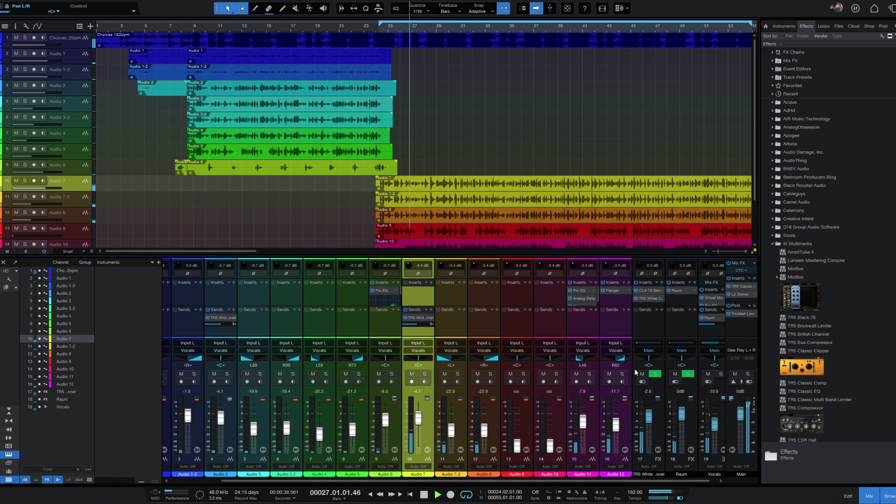
click(655, 375)
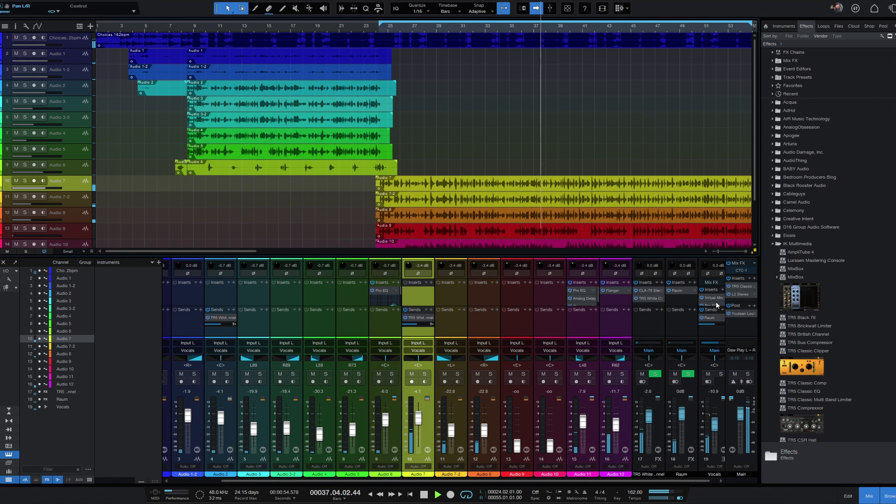
Examine the CLA-76 Stereo and TR5 White Channel settings on the TR5 White Channel effects channel.
scroll(715, 300, down, 2)
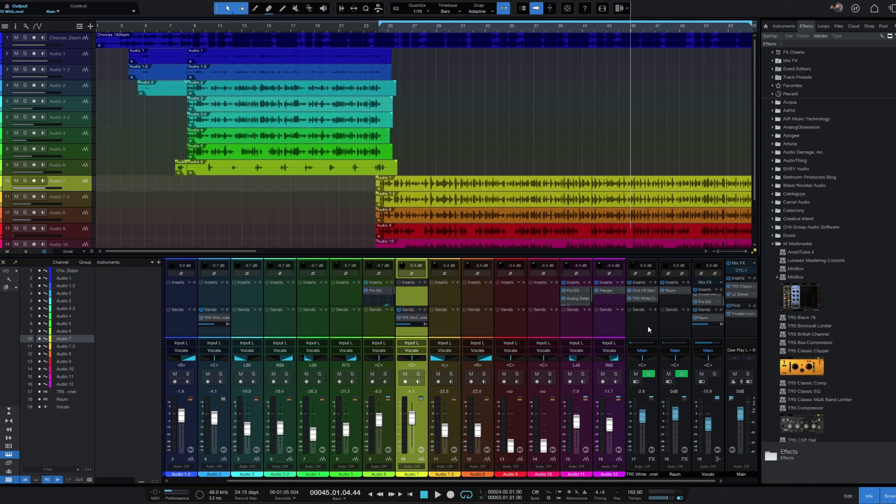
click(644, 290)
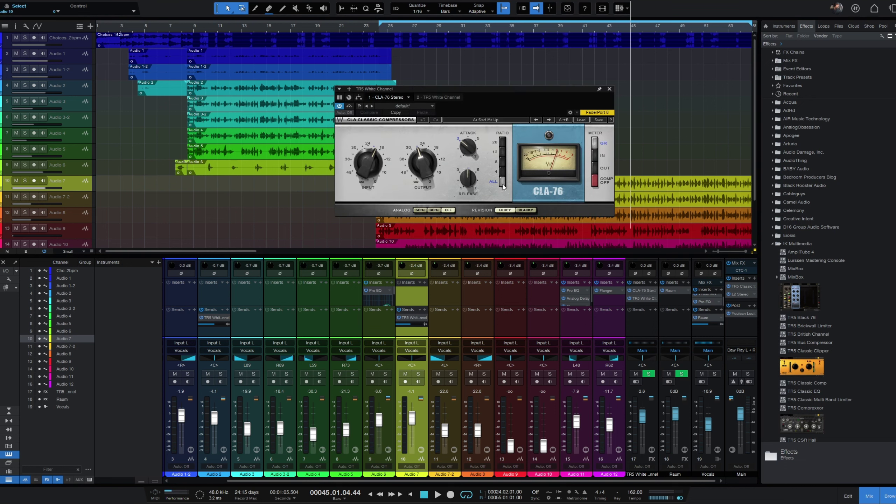
click(438, 97)
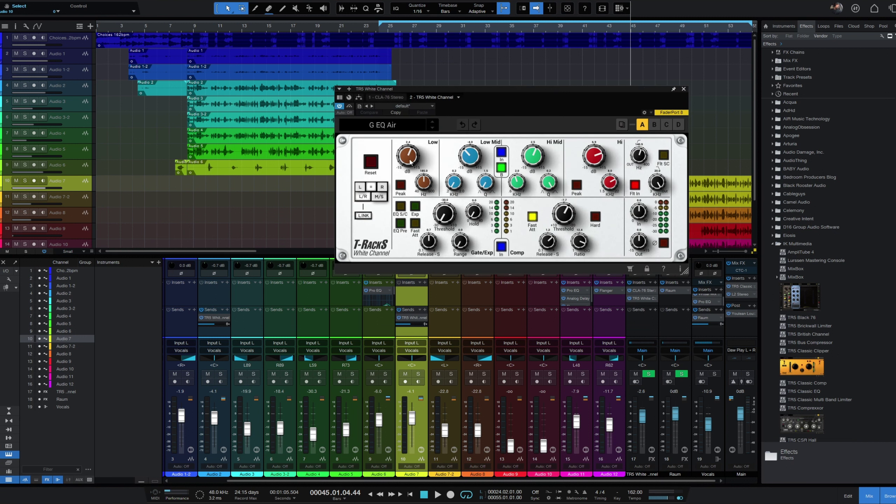
click(683, 88)
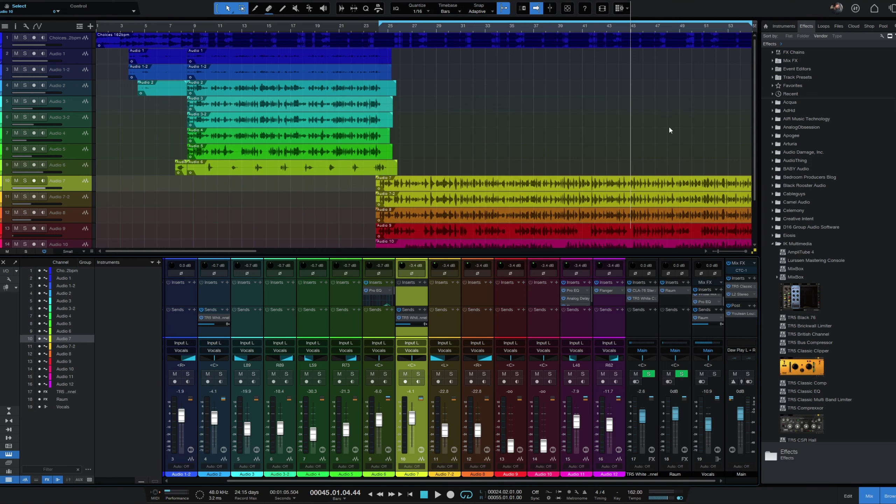
Solo Audio 7, audition it with its effects send from bar 24, and return the playhead to bar 24.
click(25, 180)
click(376, 27)
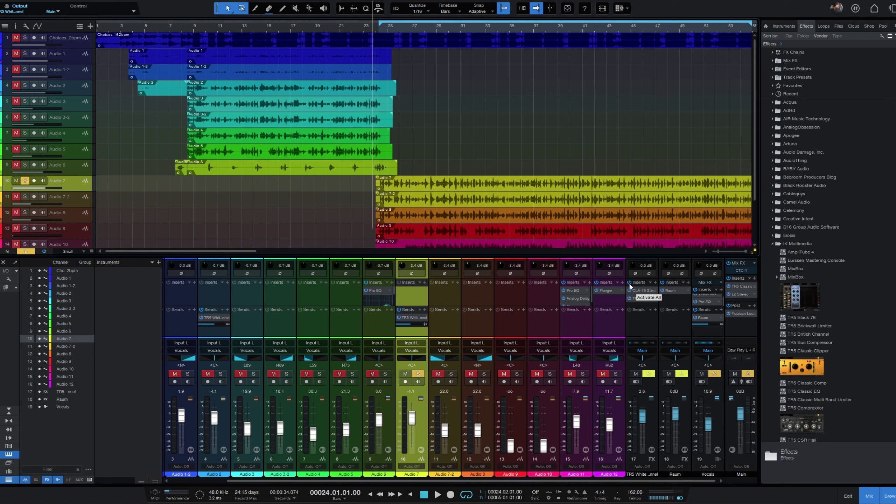
key(space)
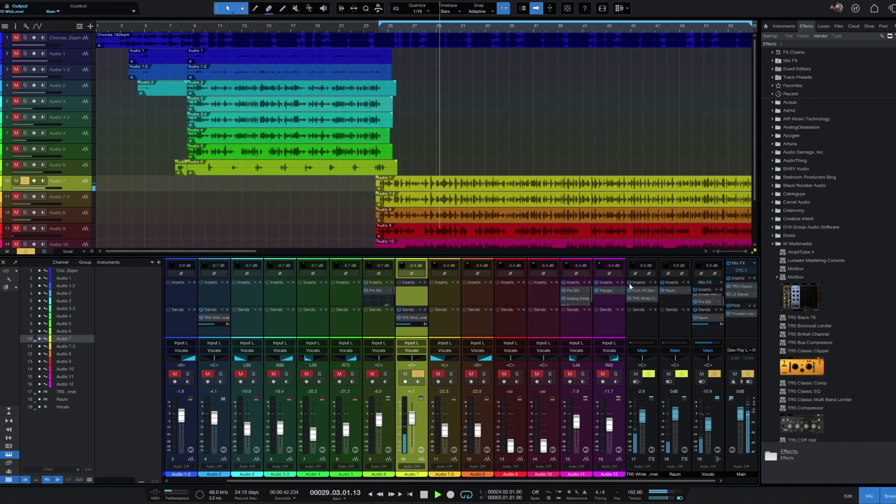
key(space)
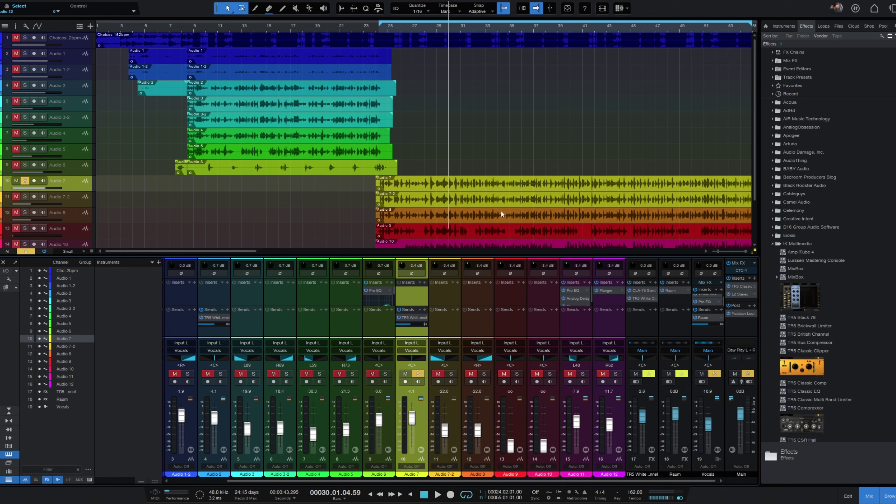
click(380, 27)
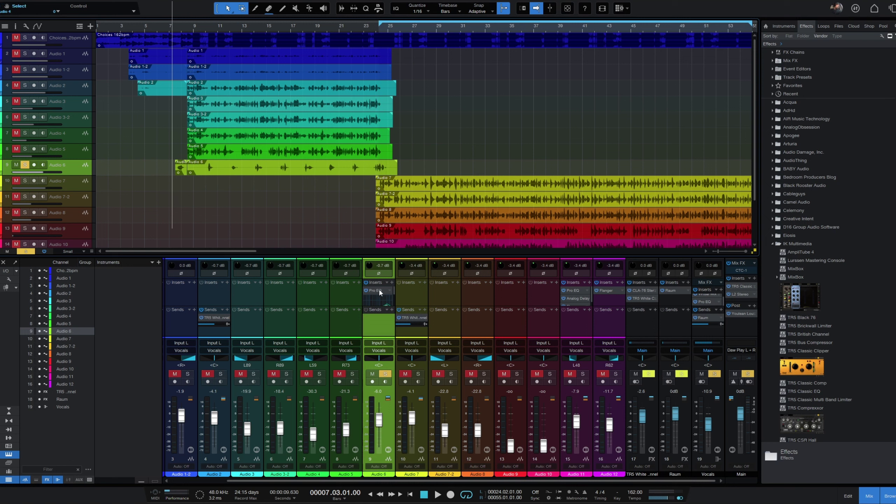
Examine the Pro EQ, Analog Delay and Flanger settings on the Audio 6 channel.
click(378, 289)
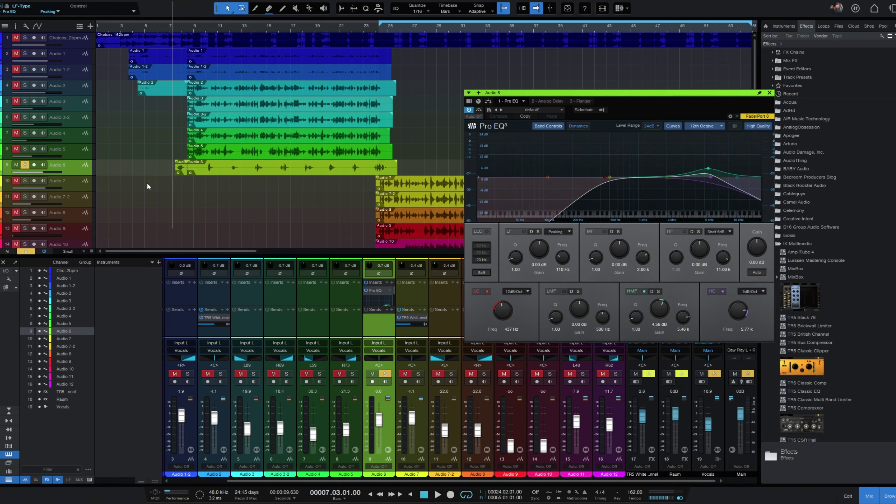
key(space)
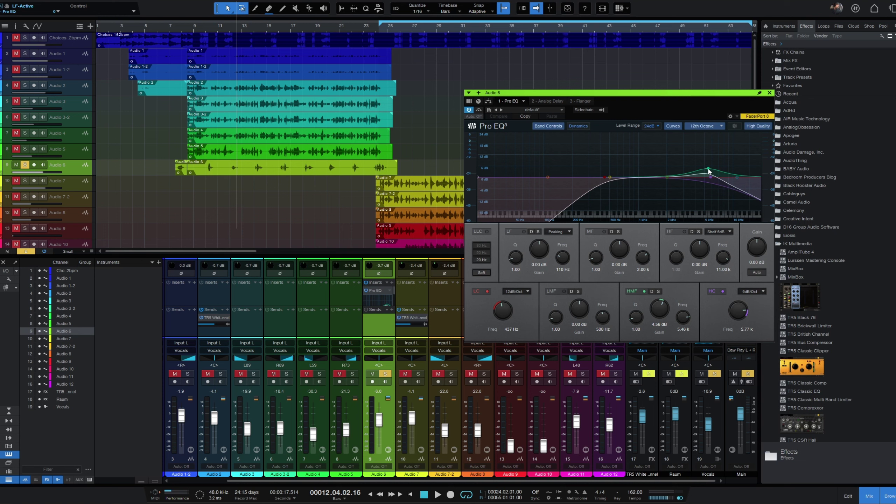
click(541, 101)
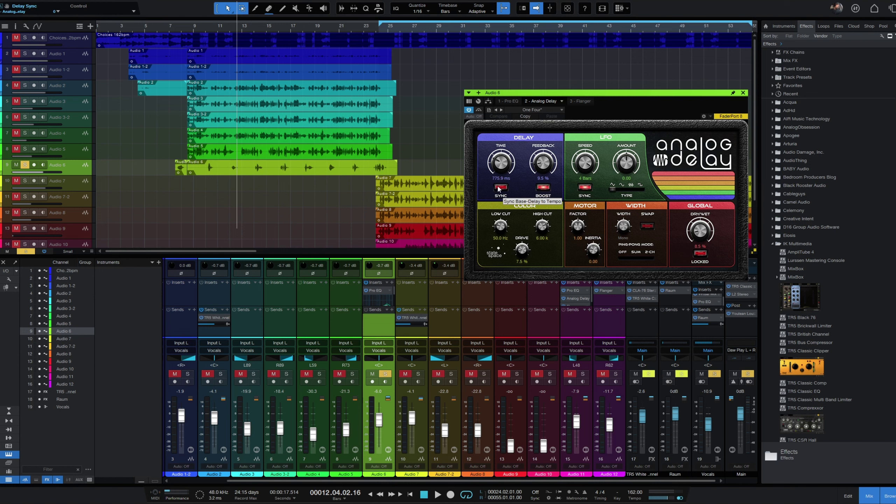
click(581, 101)
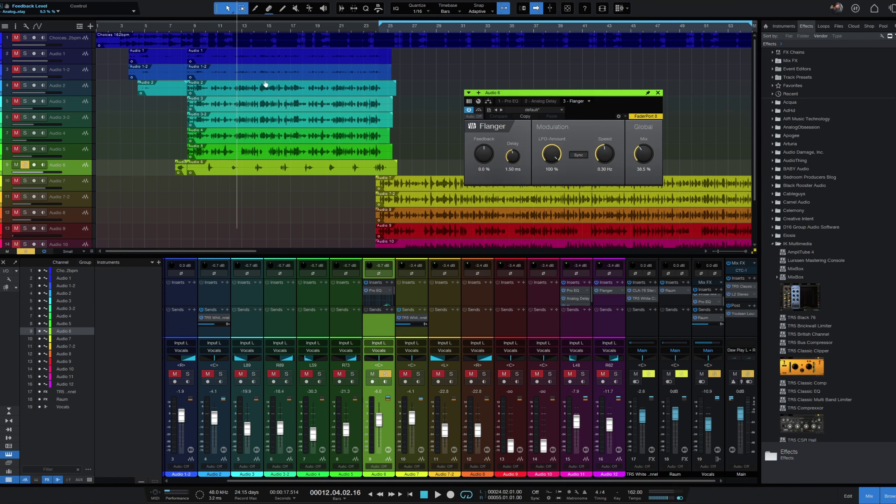
Solo Audio 1 through Audio 6, audition them from bar 7 and bring in the Choices beat, then clear all solos.
click(174, 28)
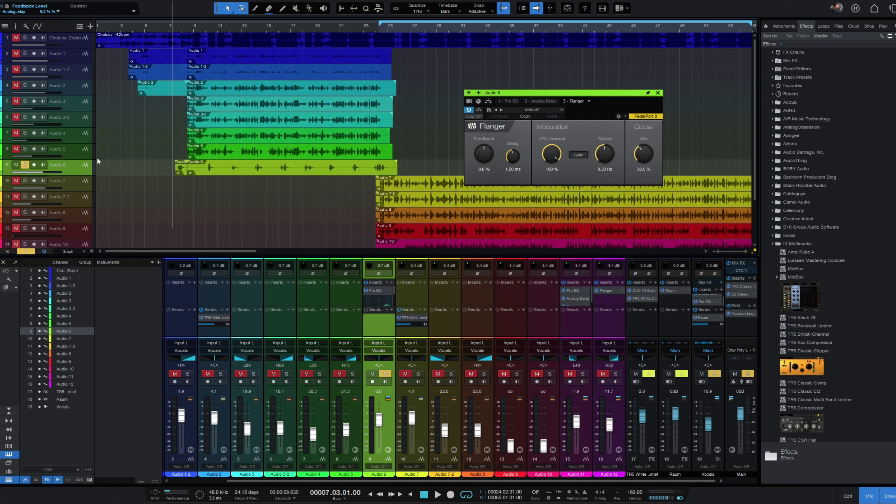
shift+click(70, 55)
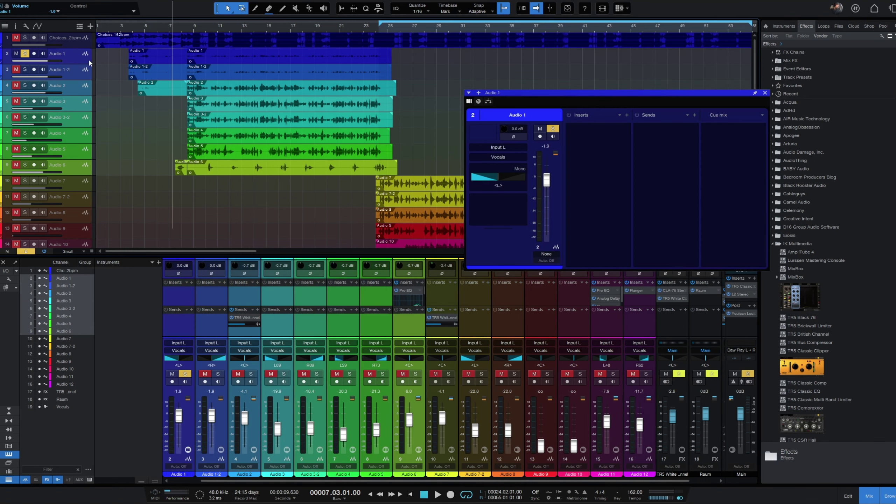
key(s)
key(space)
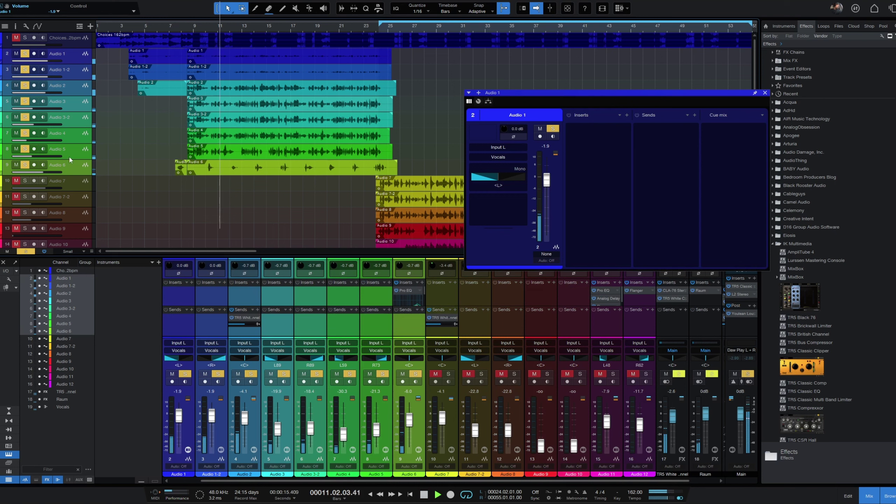
click(16, 39)
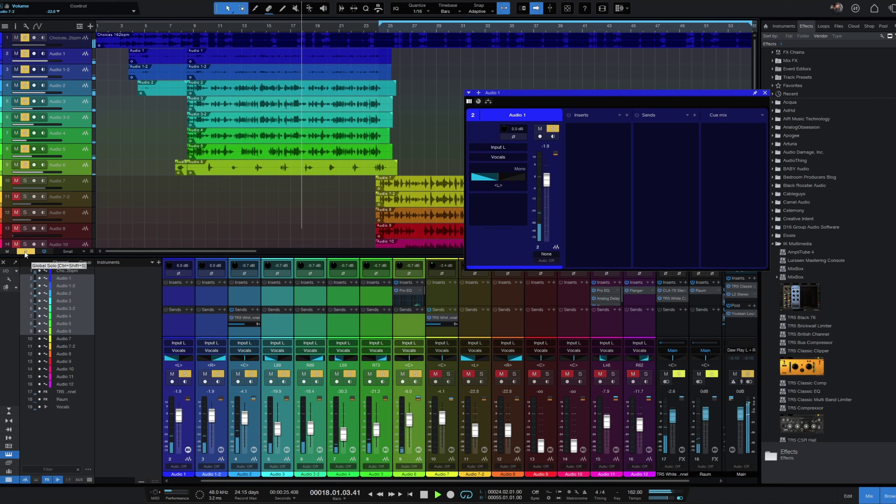
key(space)
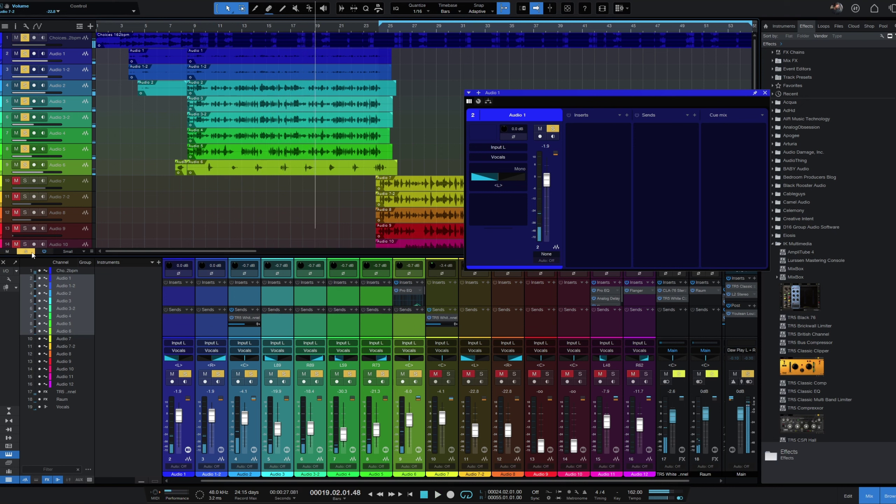
click(27, 251)
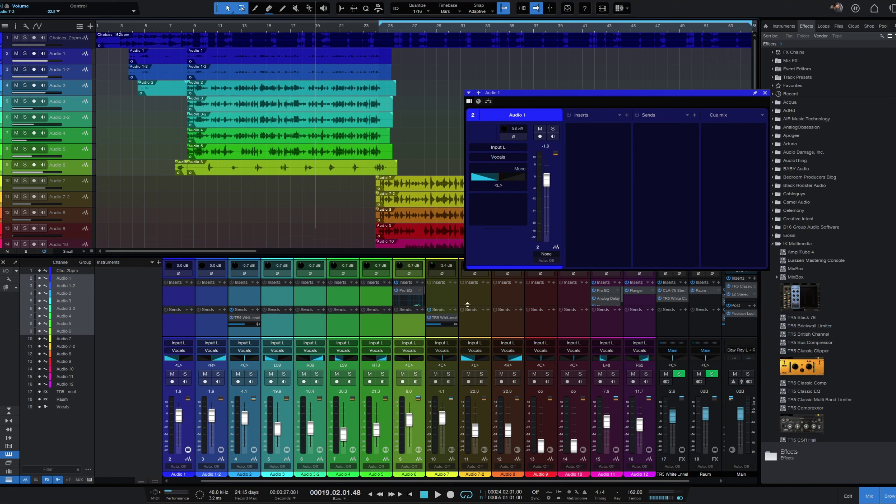
Review Audio 6's Flanger and the Raum channel's Warm Vocal Room reverb, closing each plug-in window.
click(407, 291)
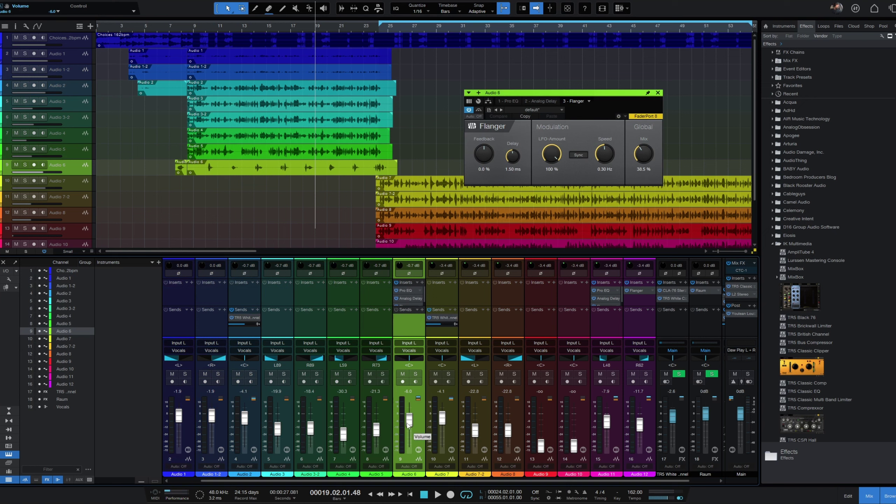
click(658, 93)
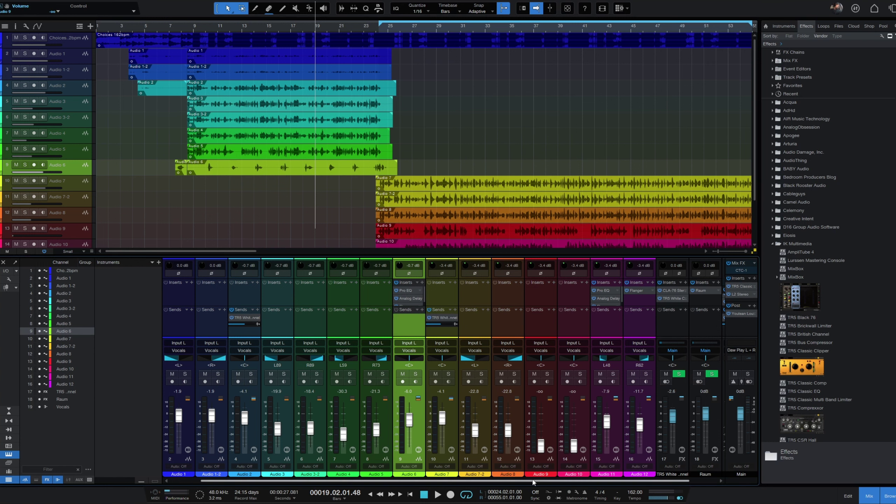
drag(533, 480, 622, 472)
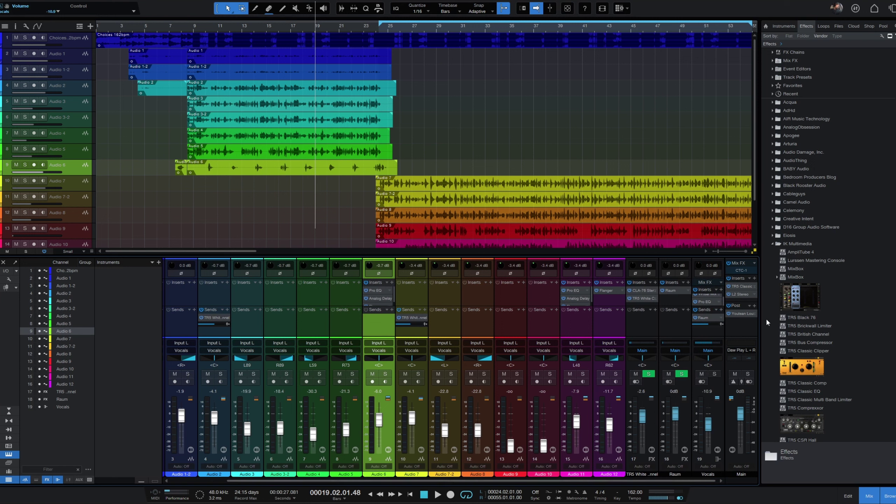
drag(603, 157, 500, 142)
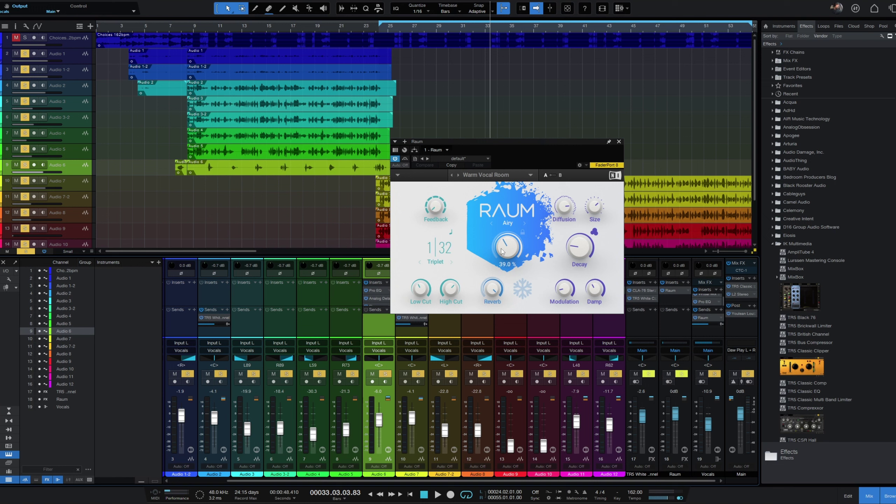
click(619, 142)
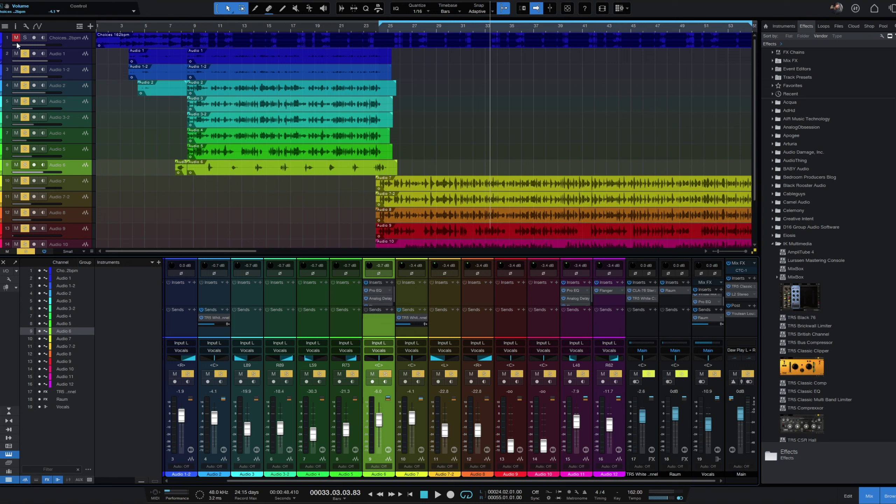
Clear all solos and return the playhead to the start of the song.
click(25, 251)
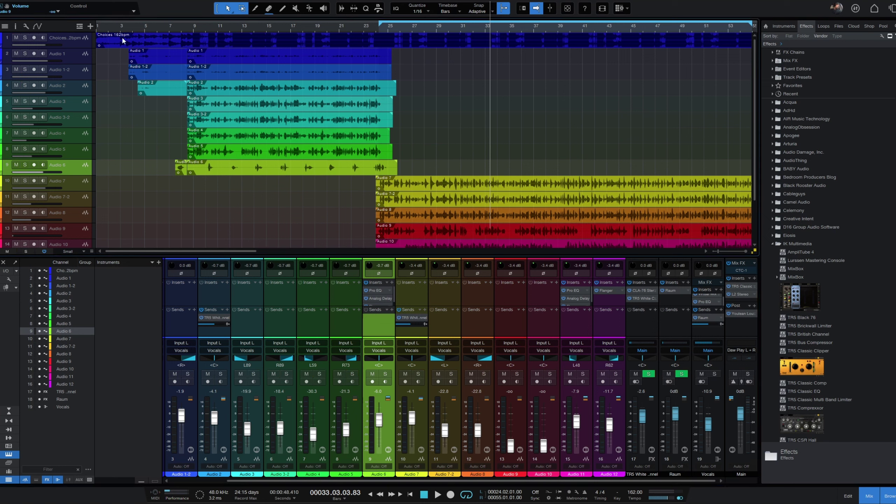
click(186, 26)
key(Home)
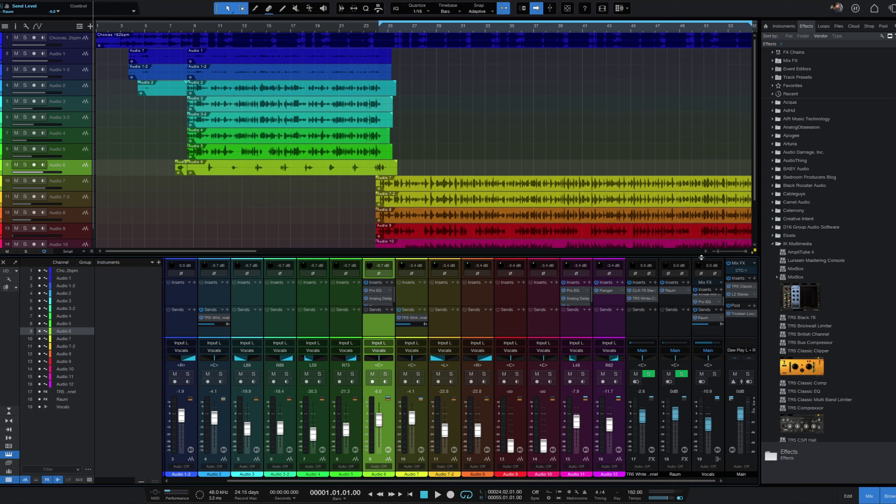
Enlarge the mixer area and review the Vocals bus Virtual Mix Rack, dismissing the Apple Software Update window.
drag(701, 257, 702, 239)
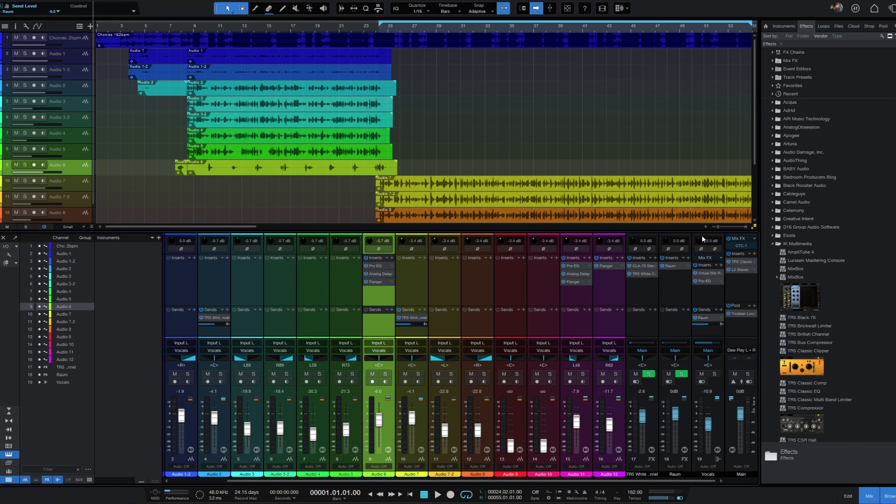
click(704, 271)
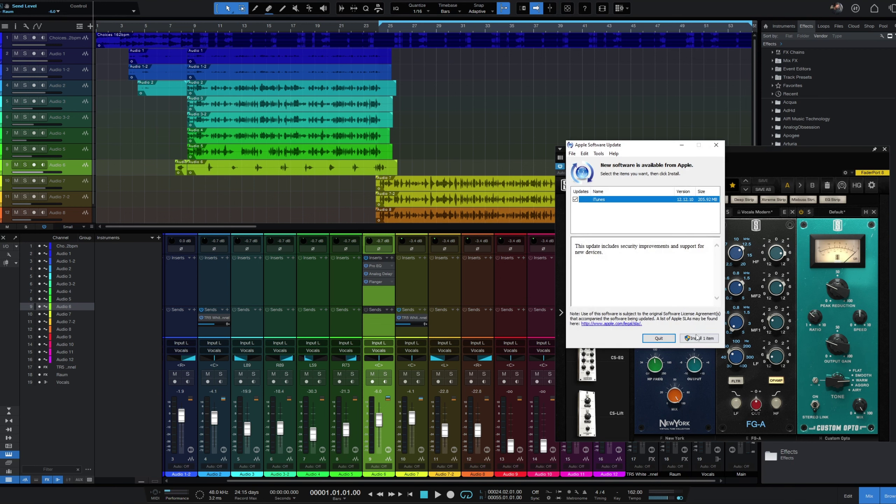
click(658, 338)
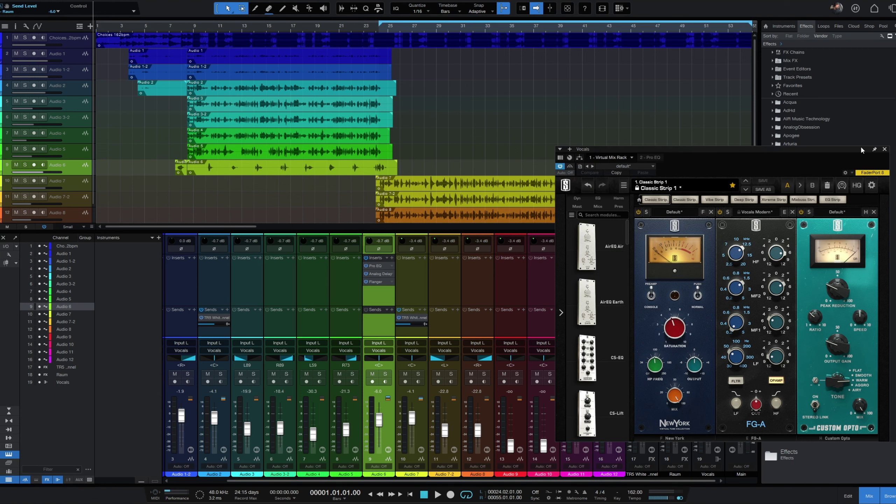
click(884, 149)
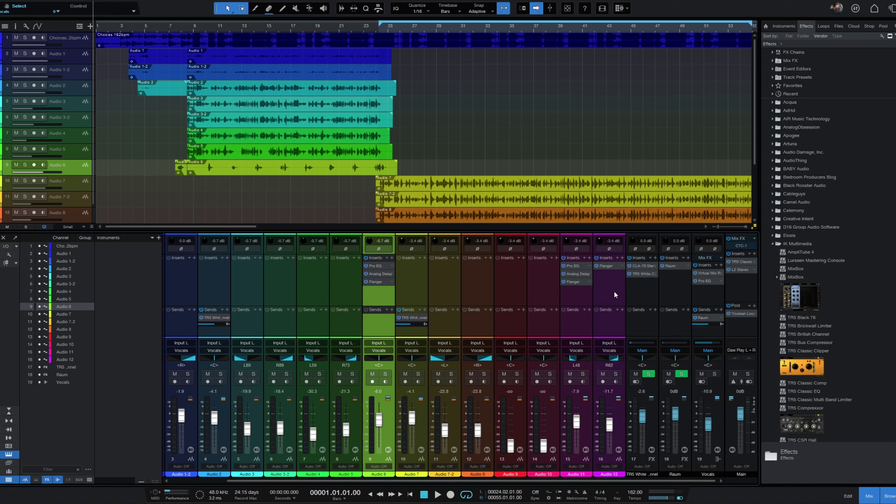
Play the full mix and set band 3 of the Choices beat's F6-RTA equalizer to 451 Hz, closing the plug-in.
key(space)
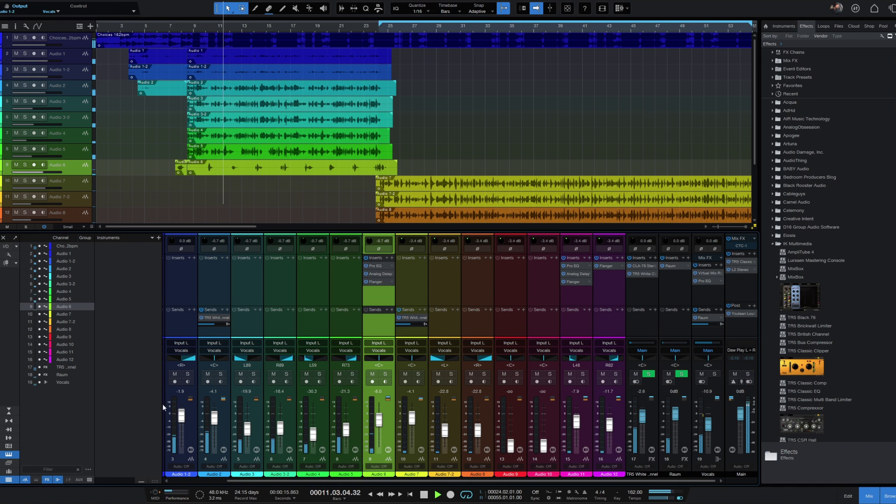
scroll(184, 474, left, 2)
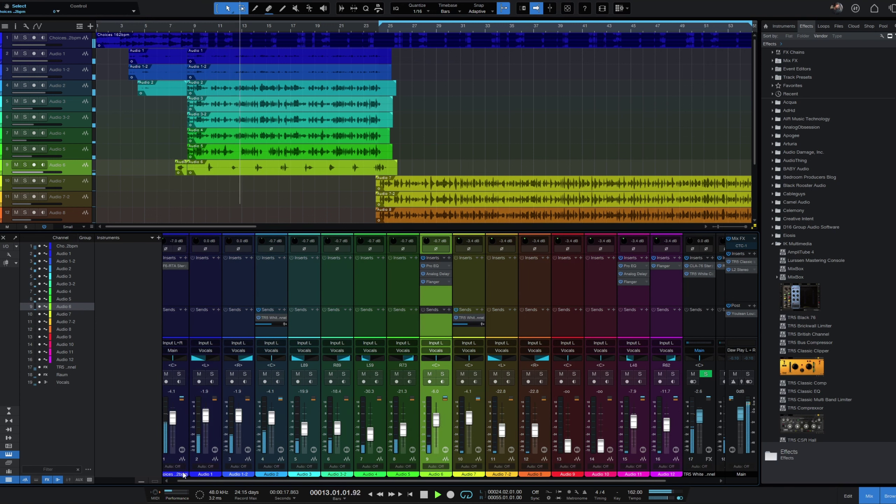
scroll(183, 474, left, 1)
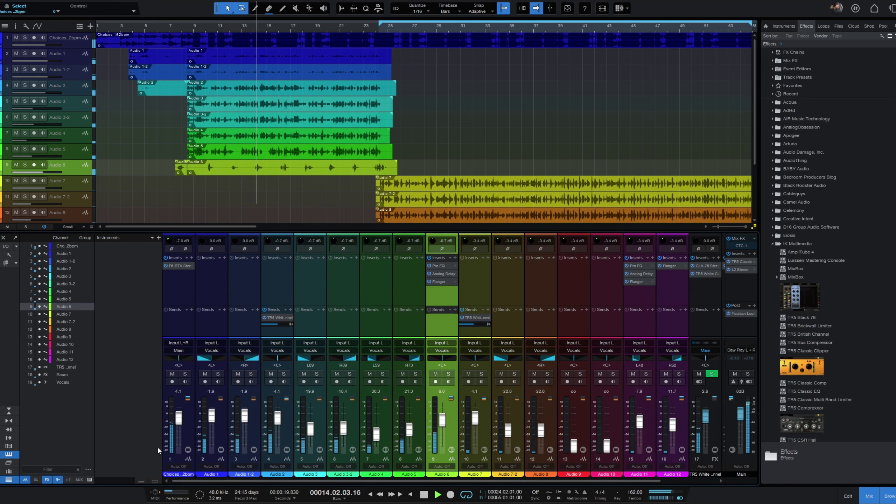
click(175, 266)
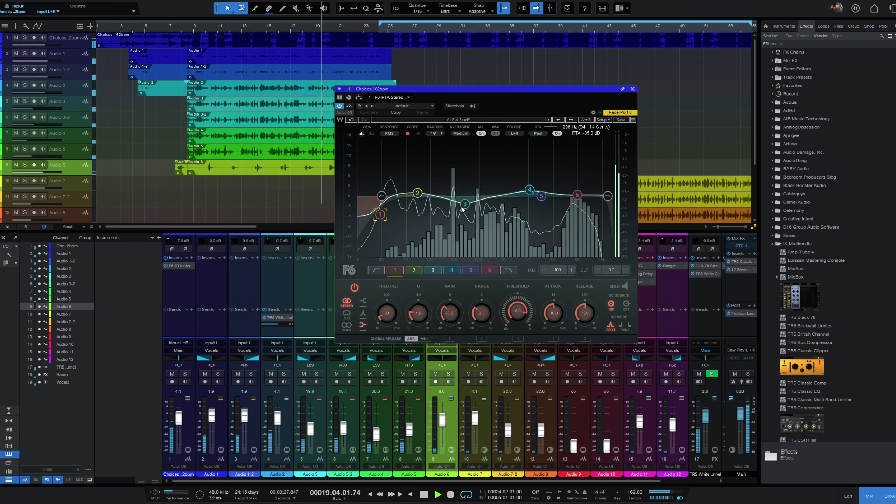
drag(464, 204, 476, 204)
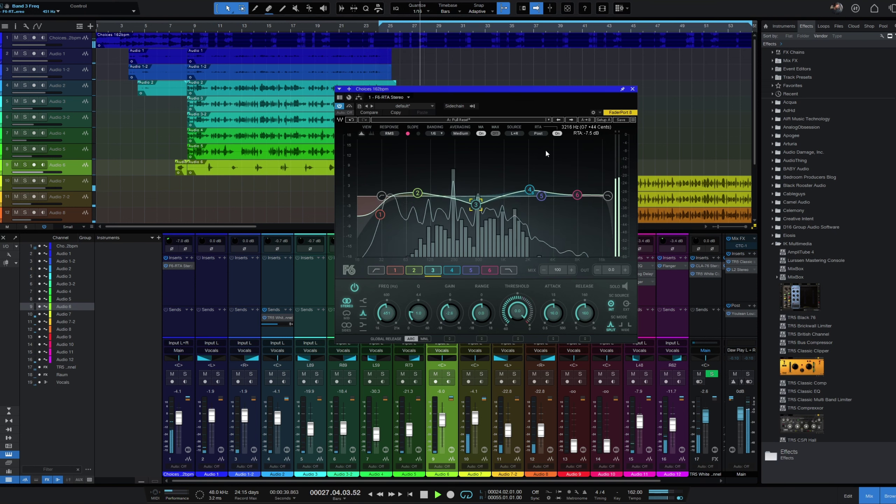
click(632, 89)
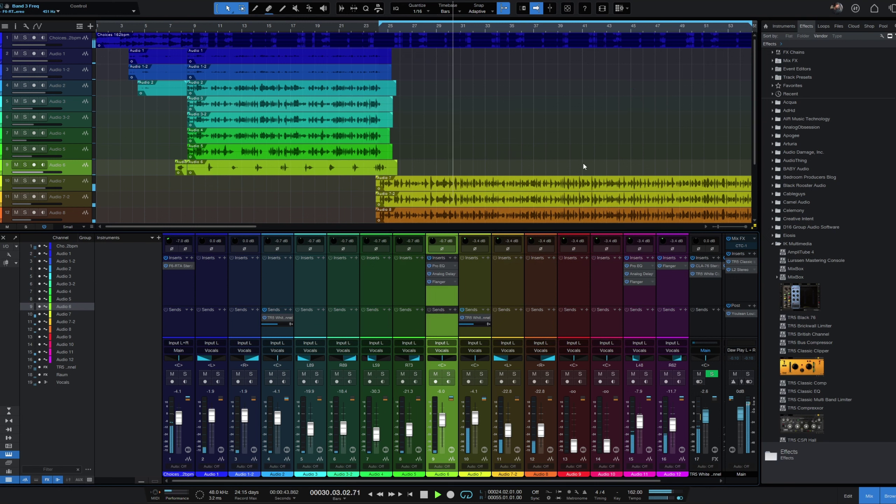